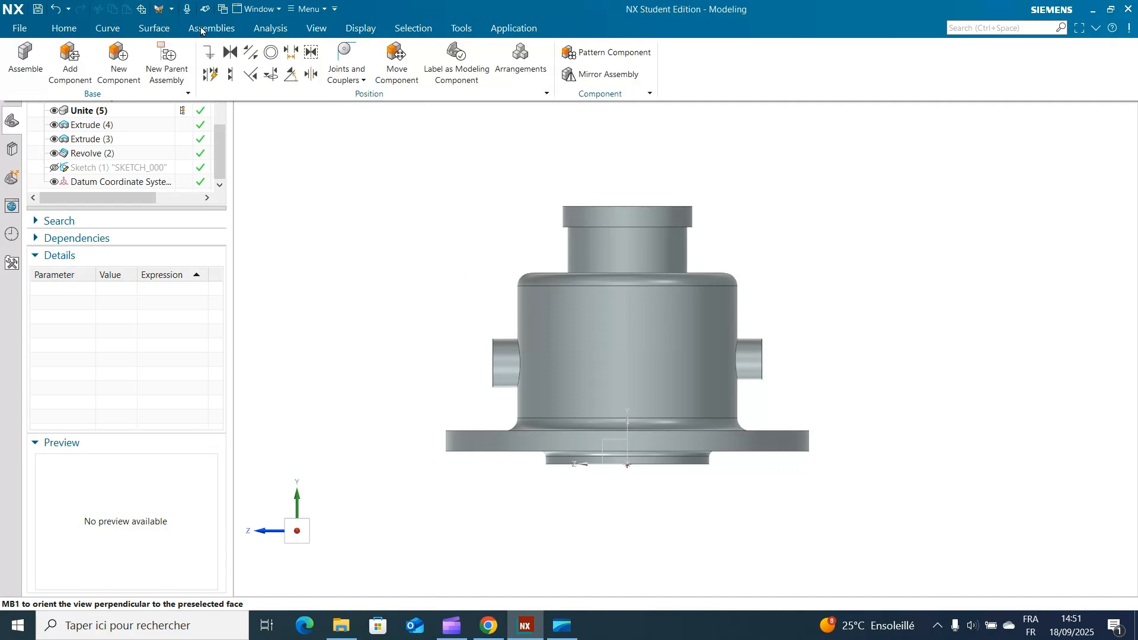
- Try to trim the flanged housing body at the YZ datum plane with Trim and Extend and inspect the cut
{"action": "left_click", "coordinate": [154, 27]}
{"action": "left_click", "coordinate": [166, 58]}
{"action": "left_click", "coordinate": [630, 209]}
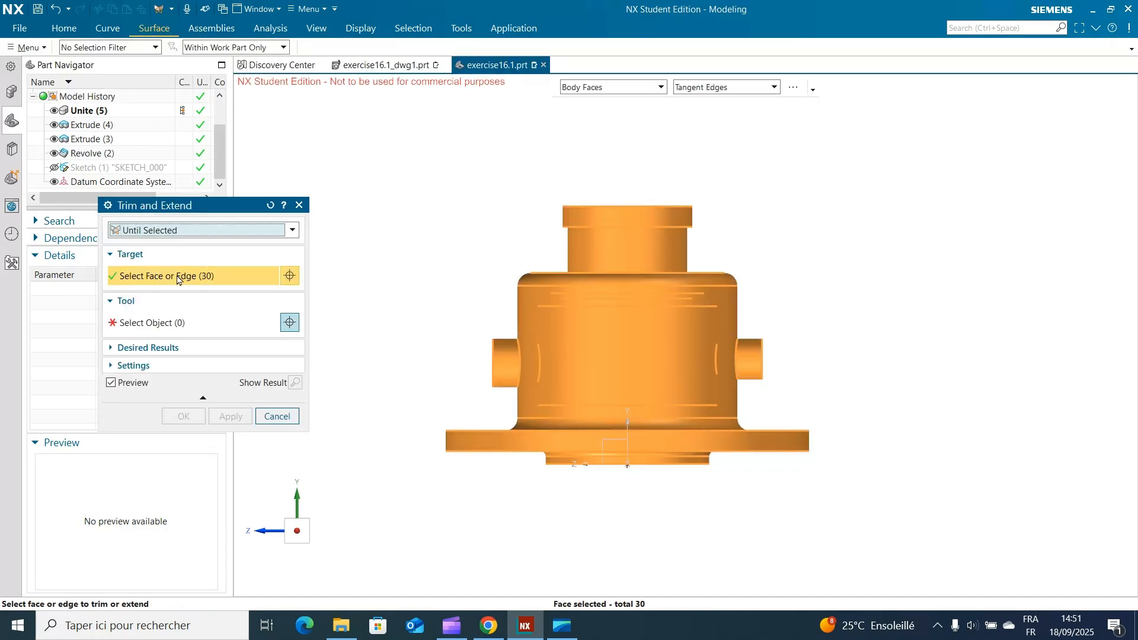
{"action": "left_click", "coordinate": [147, 324]}
{"action": "scroll", "coordinate": [632, 459], "scroll_direction": "up", "scroll_amount": 3}
{"action": "left_click", "coordinate": [629, 457]}
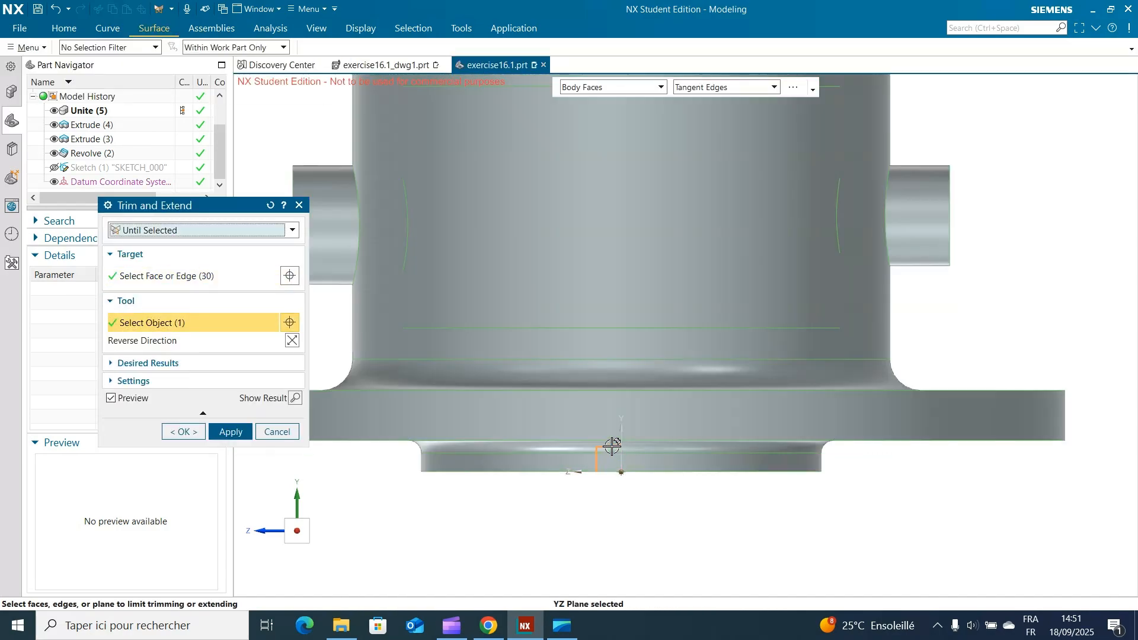
{"action": "scroll", "coordinate": [674, 257], "scroll_direction": "down", "scroll_amount": 5}
{"action": "scroll", "coordinate": [801, 232], "scroll_direction": "up", "scroll_amount": 4}
{"action": "middle_click_drag", "start_coordinate": [802, 231], "coordinate": [788, 145]}
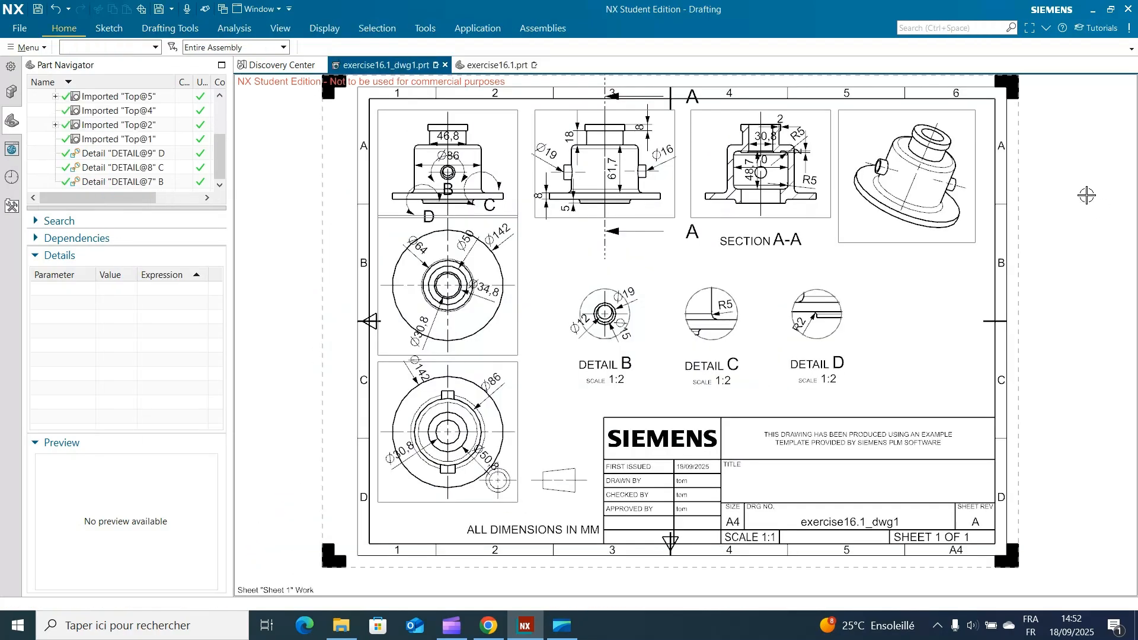
{"action": "left_click", "coordinate": [504, 66]}
{"action": "left_click", "coordinate": [415, 67]}
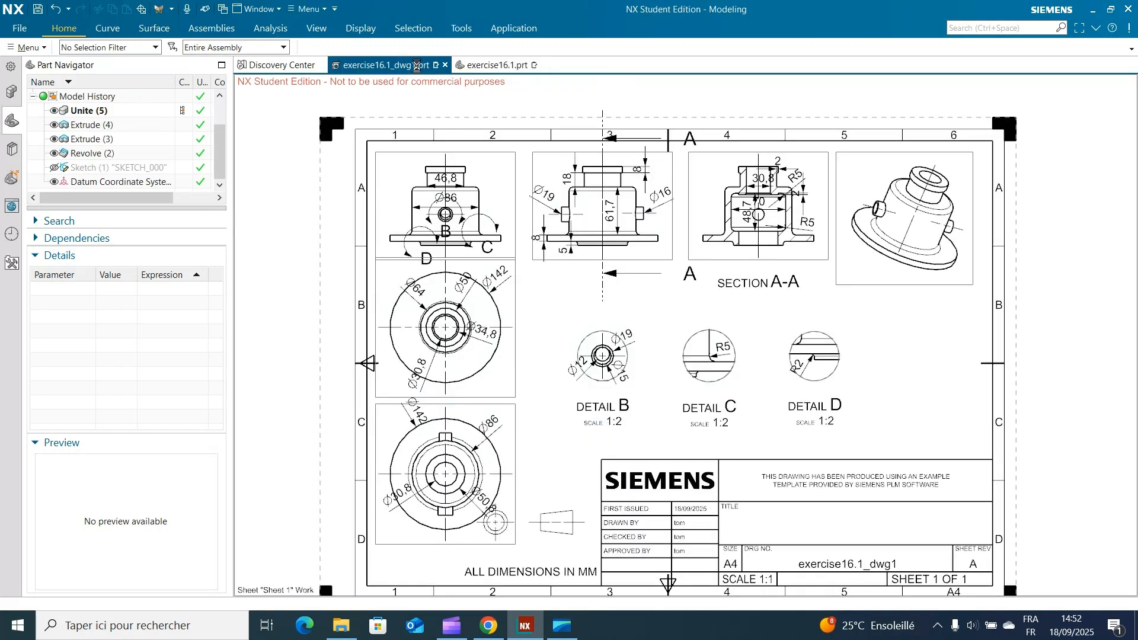
{"action": "left_click", "coordinate": [568, 634]}
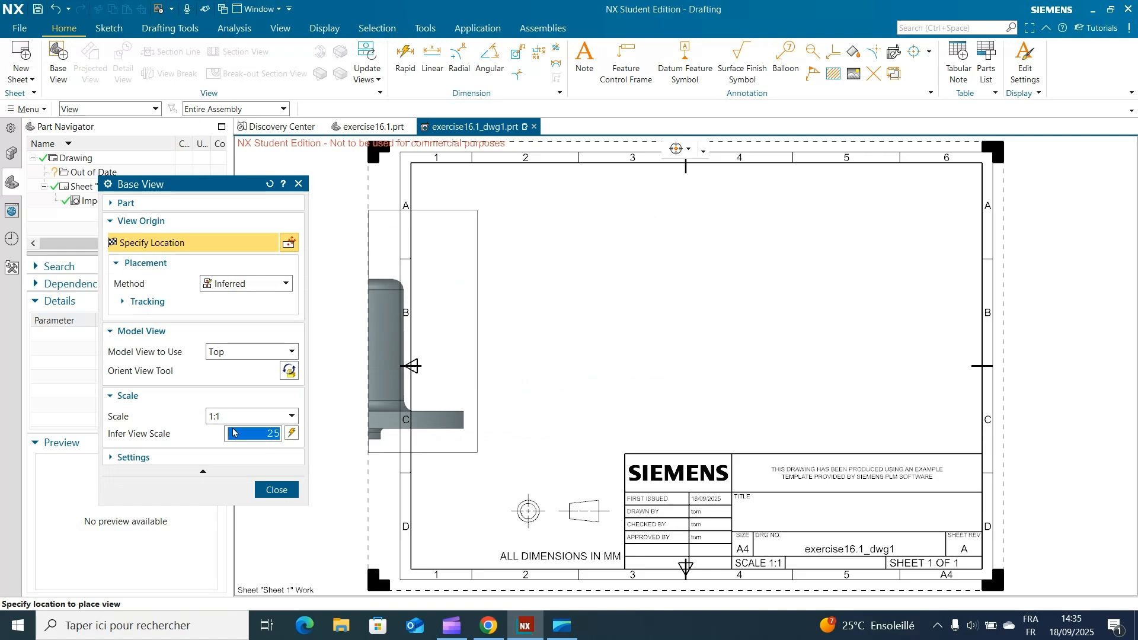
- Change the base view's scale to a custom ratio of 1:3
{"action": "left_click", "coordinate": [252, 416]}
{"action": "left_click", "coordinate": [255, 522]}
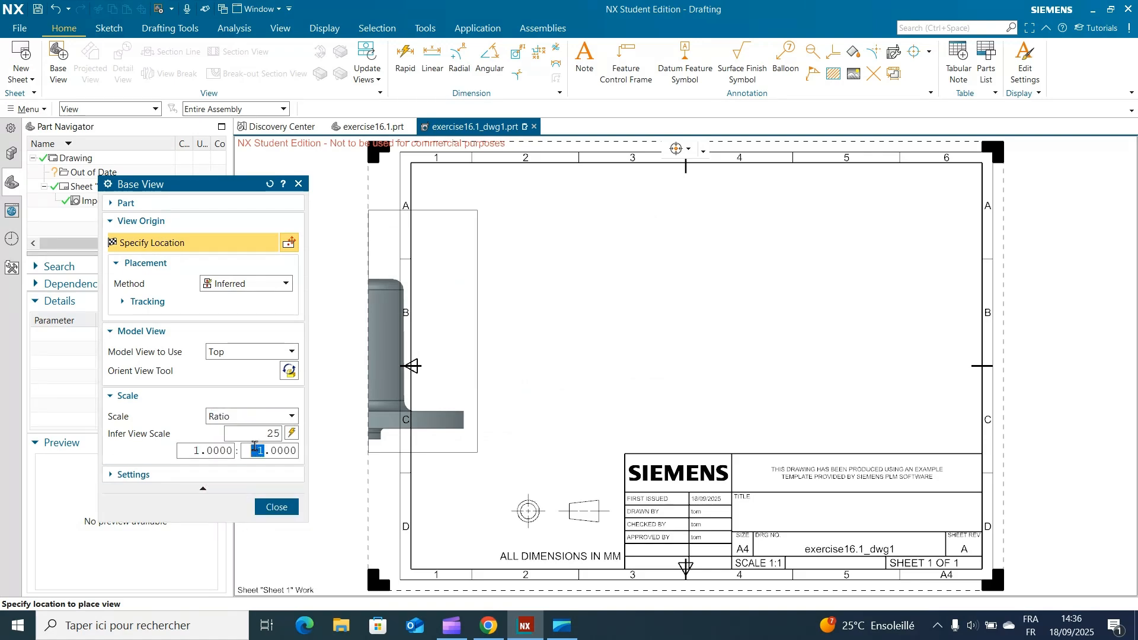
{"action": "double_click", "coordinate": [257, 451]}
{"action": "type", "text": "3"}
{"action": "key", "text": "Return"}
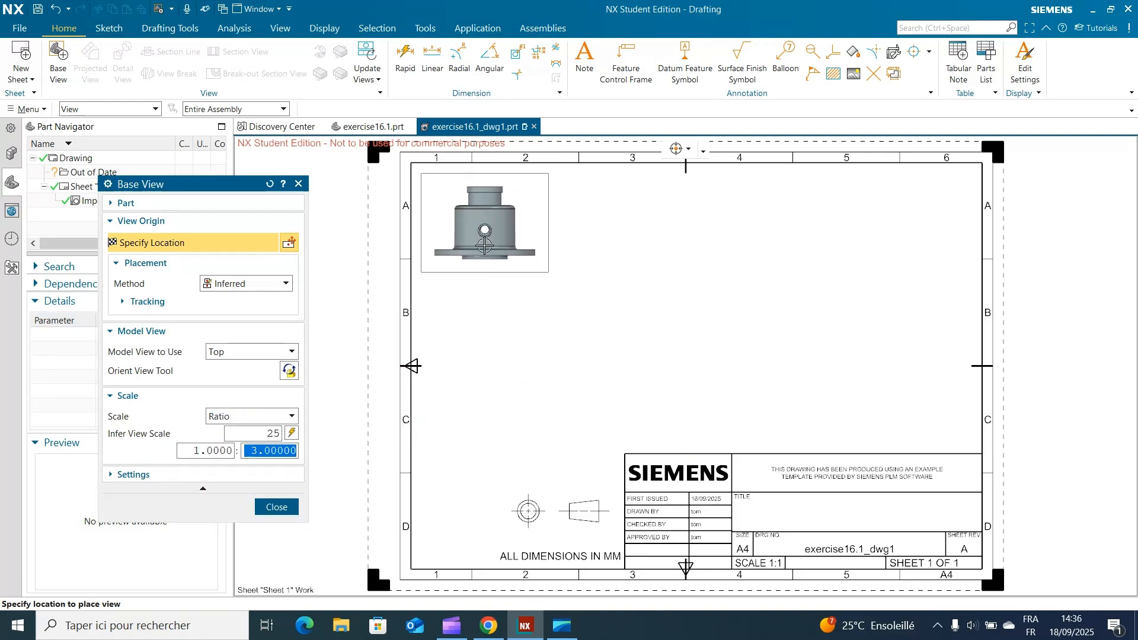
- Orient the base view to a tilted pictorial angle from above and place it near zone A6 of the sheet
{"action": "left_click", "coordinate": [289, 371]}
{"action": "middle_click_drag", "start_coordinate": [1105, 413], "coordinate": [984, 398]}
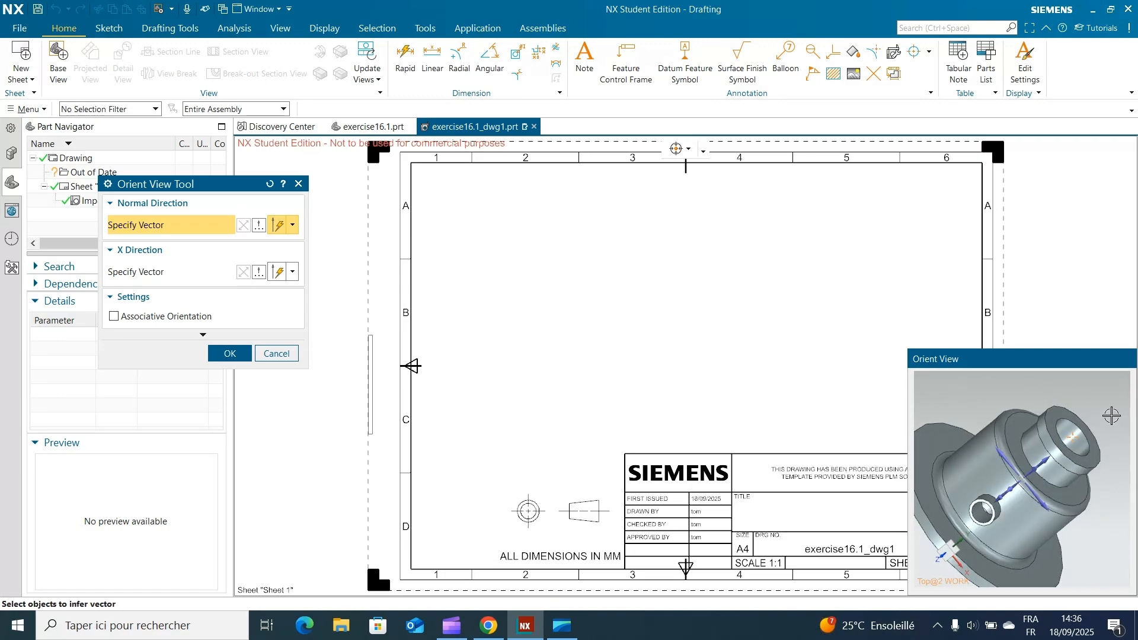
{"action": "middle_click_drag", "start_coordinate": [1112, 416], "coordinate": [1076, 387]}
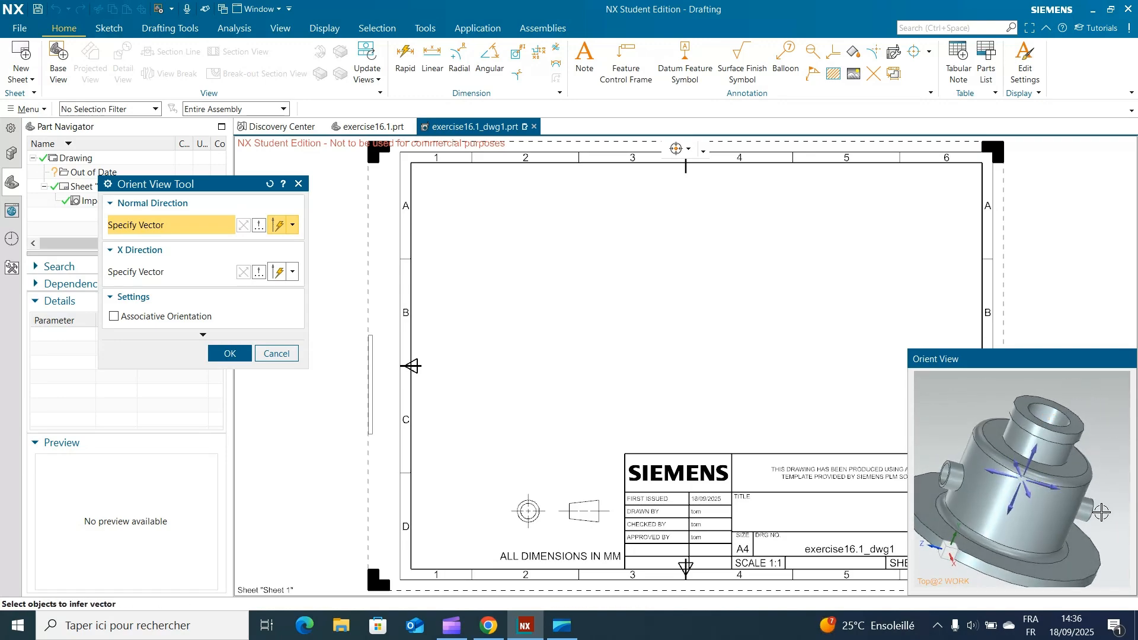
{"action": "left_click", "coordinate": [230, 355]}
{"action": "left_click", "coordinate": [901, 233]}
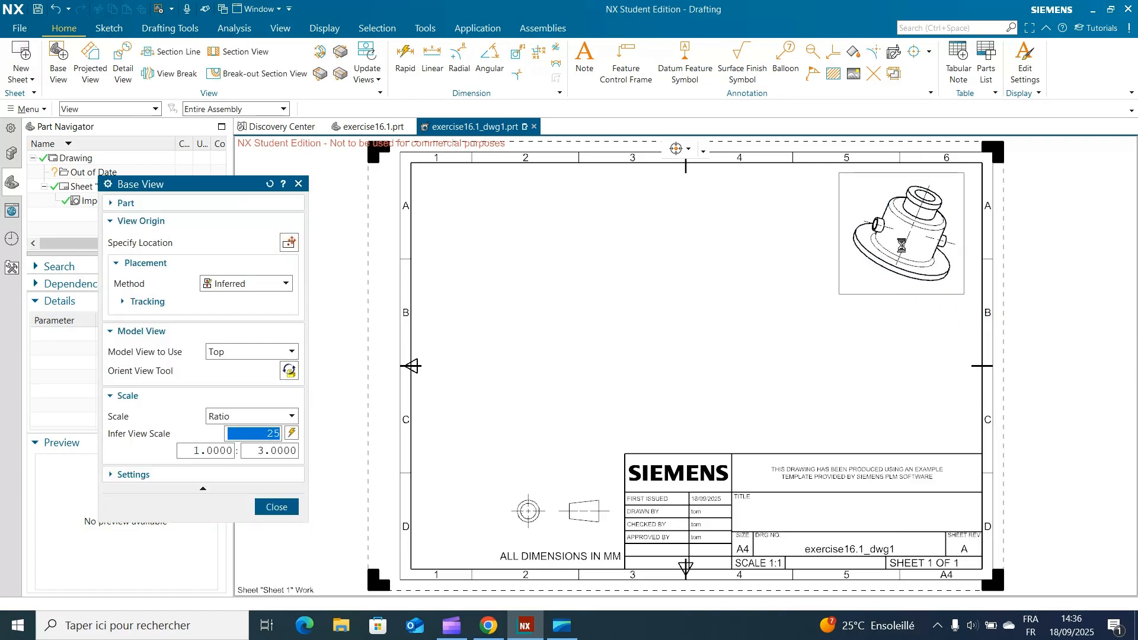
{"action": "key", "text": "Escape"}
- Add a Top base view at ratio 1:3 near zone A1 of the sheet and project a view directly below it
{"action": "left_click", "coordinate": [58, 62]}
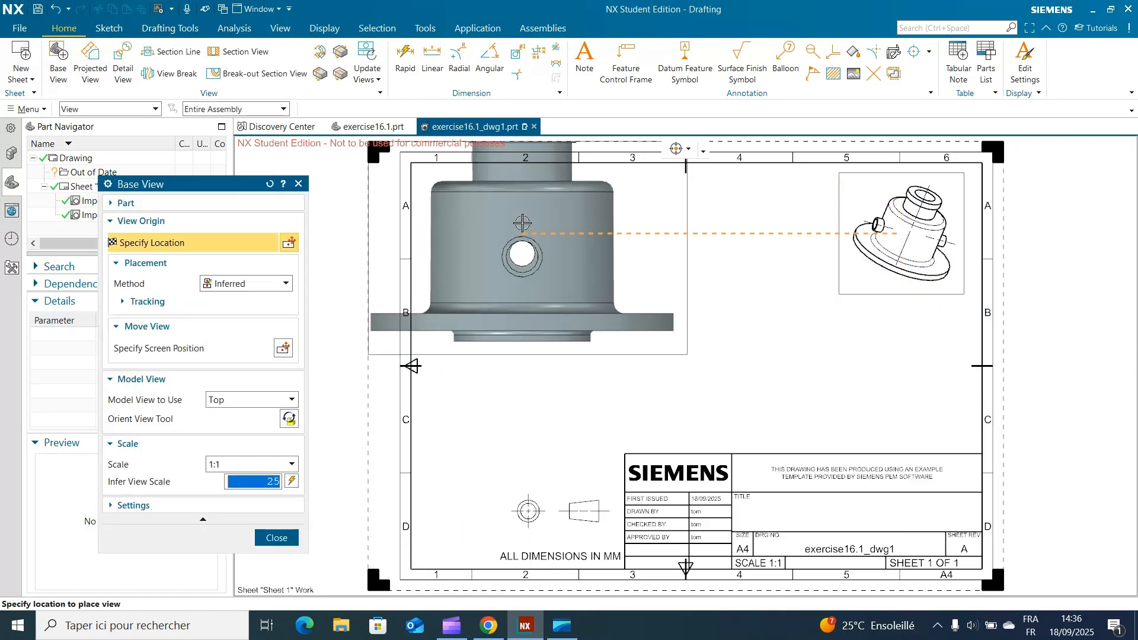
{"action": "left_click", "coordinate": [255, 285]}
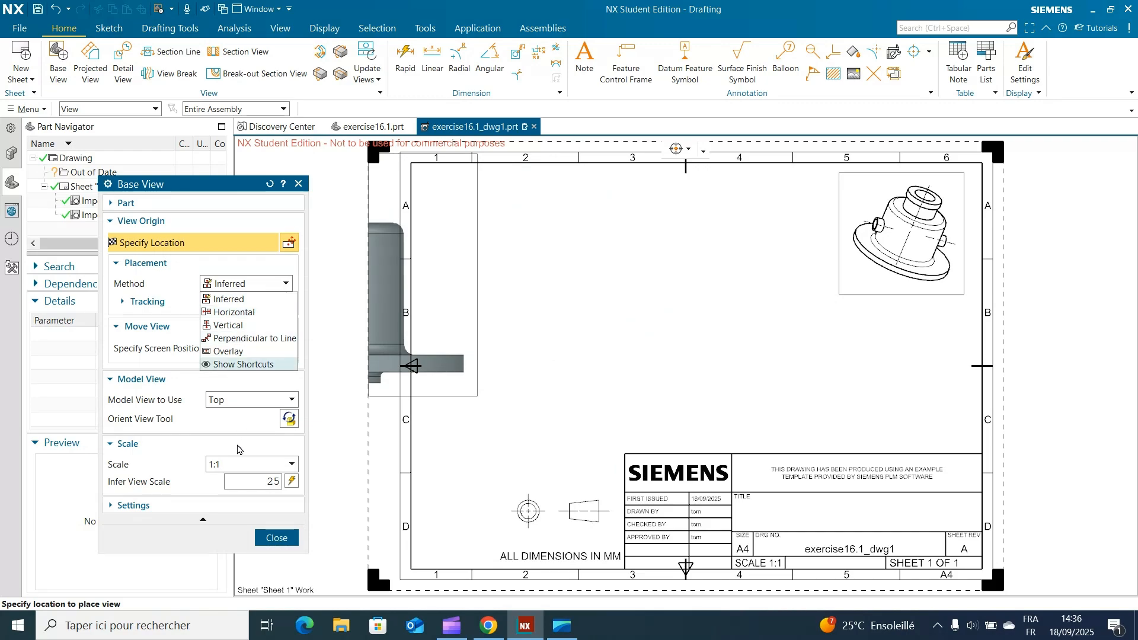
{"action": "left_click", "coordinate": [237, 466]}
{"action": "left_click", "coordinate": [237, 466]}
{"action": "left_click", "coordinate": [245, 568]}
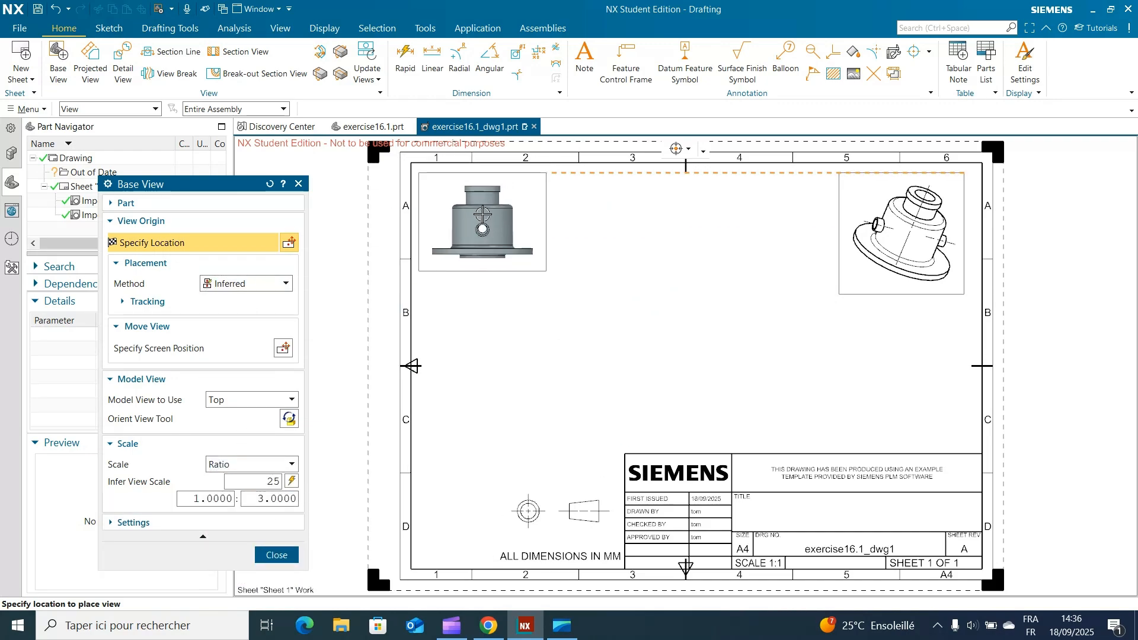
{"action": "left_click", "coordinate": [482, 221]}
{"action": "left_click", "coordinate": [485, 333]}
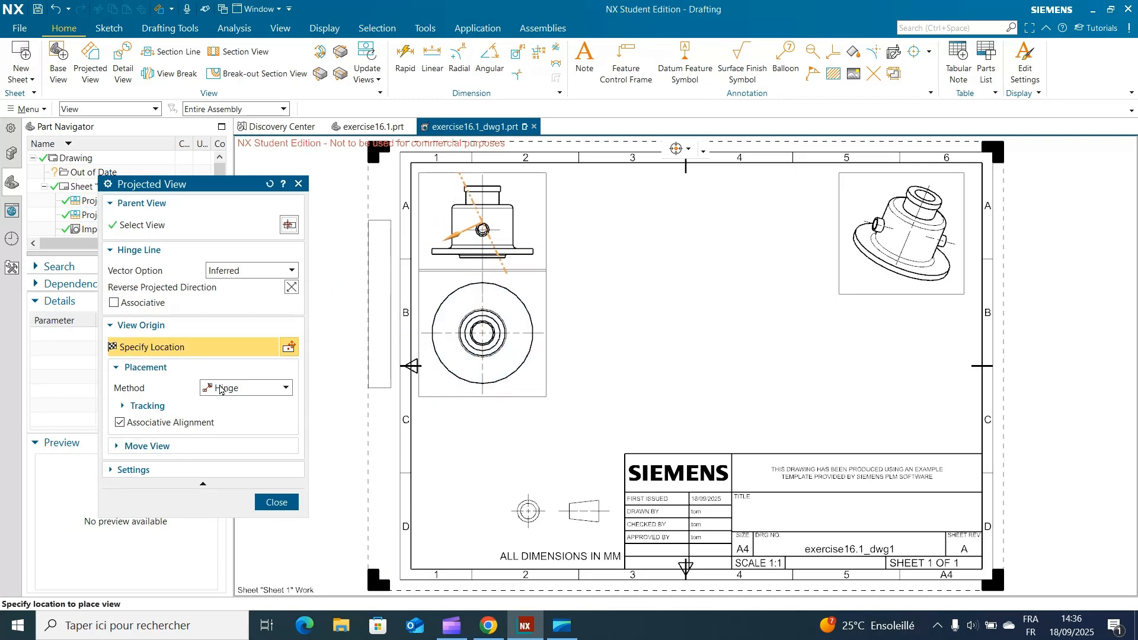
{"action": "left_click", "coordinate": [300, 185]}
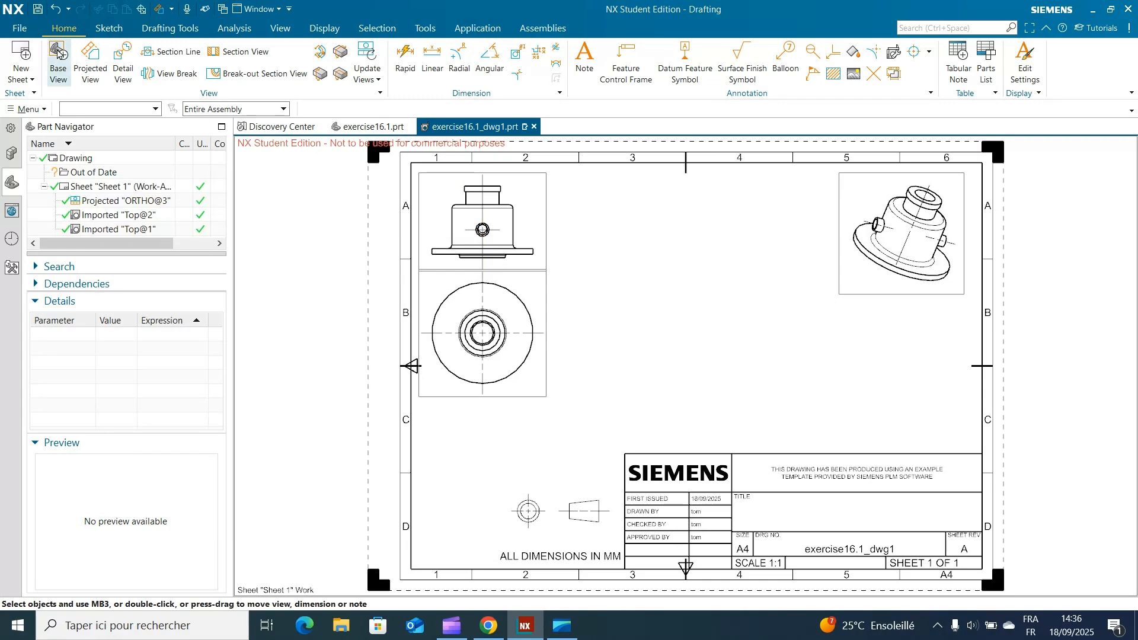
- Start another base view and orient it to look straight down on the housing with both side bosses visible
{"action": "left_click", "coordinate": [58, 63]}
{"action": "left_click", "coordinate": [289, 418]}
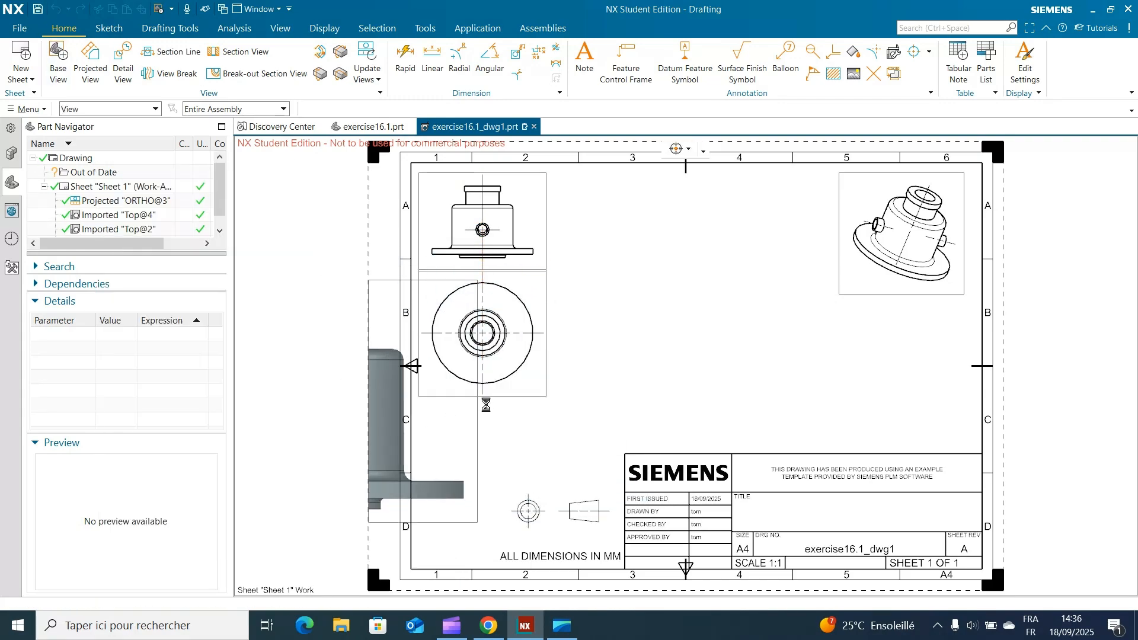
{"action": "middle_click_drag", "start_coordinate": [1006, 386], "coordinate": [969, 557]}
{"action": "key", "text": "F8"}
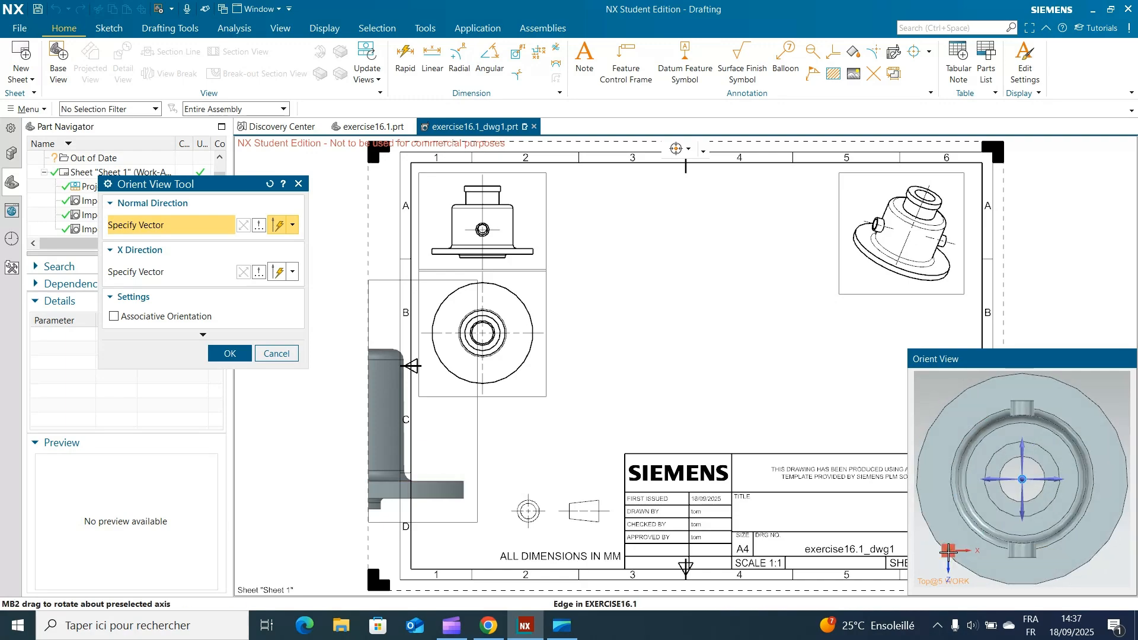
{"action": "left_click", "coordinate": [230, 354]}
- Set the plan view's scale to ratio 1:3 and place it directly below the projected view, aligned vertically
{"action": "left_click", "coordinate": [255, 465]}
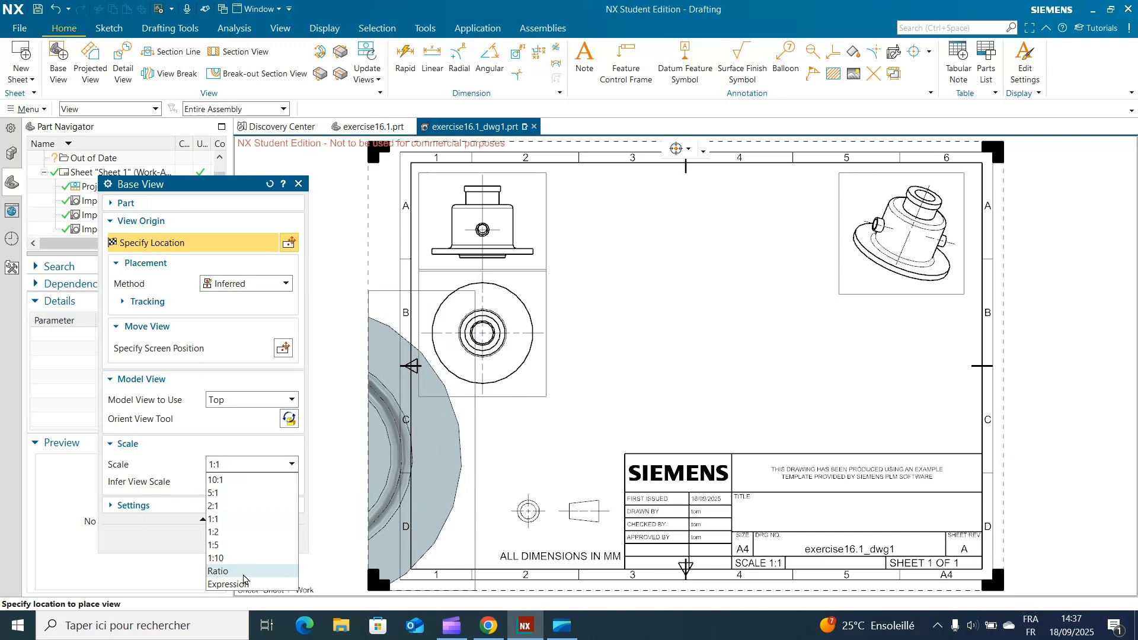
{"action": "left_click", "coordinate": [243, 572]}
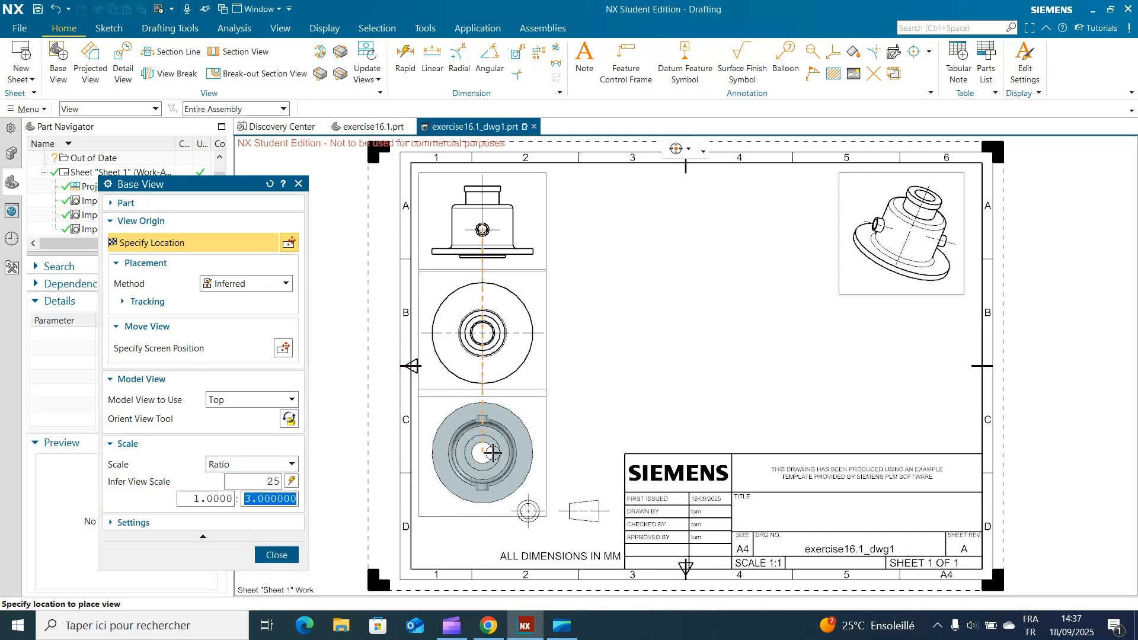
{"action": "left_click", "coordinate": [486, 468]}
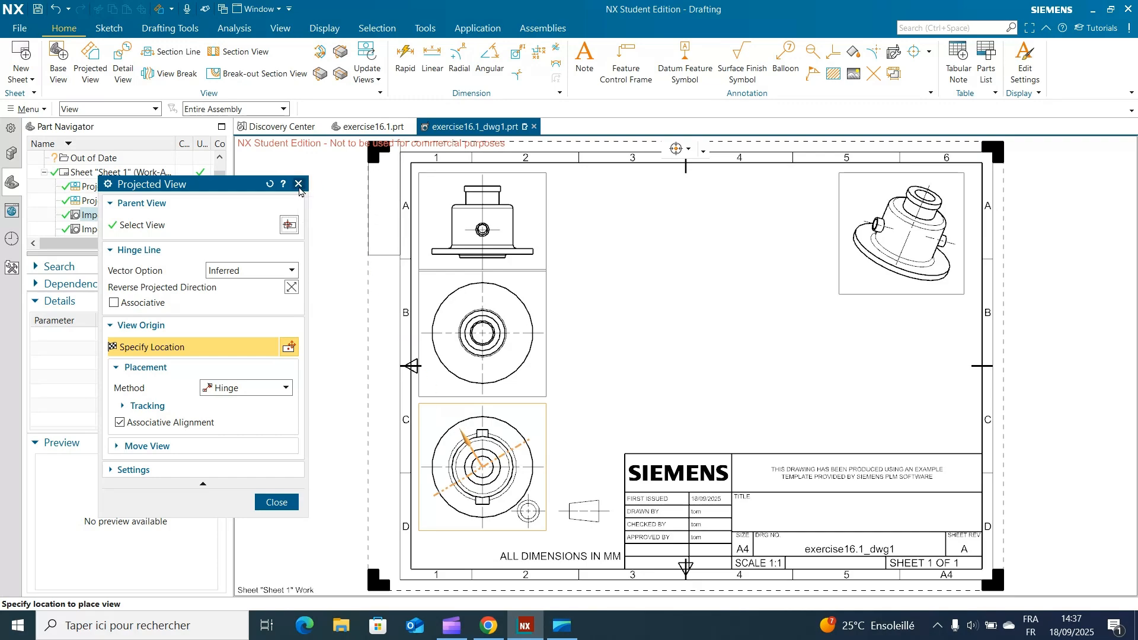
{"action": "left_click", "coordinate": [299, 184]}
- Start a further base view with Inferred placement, using Top as the model view
{"action": "left_click", "coordinate": [58, 62]}
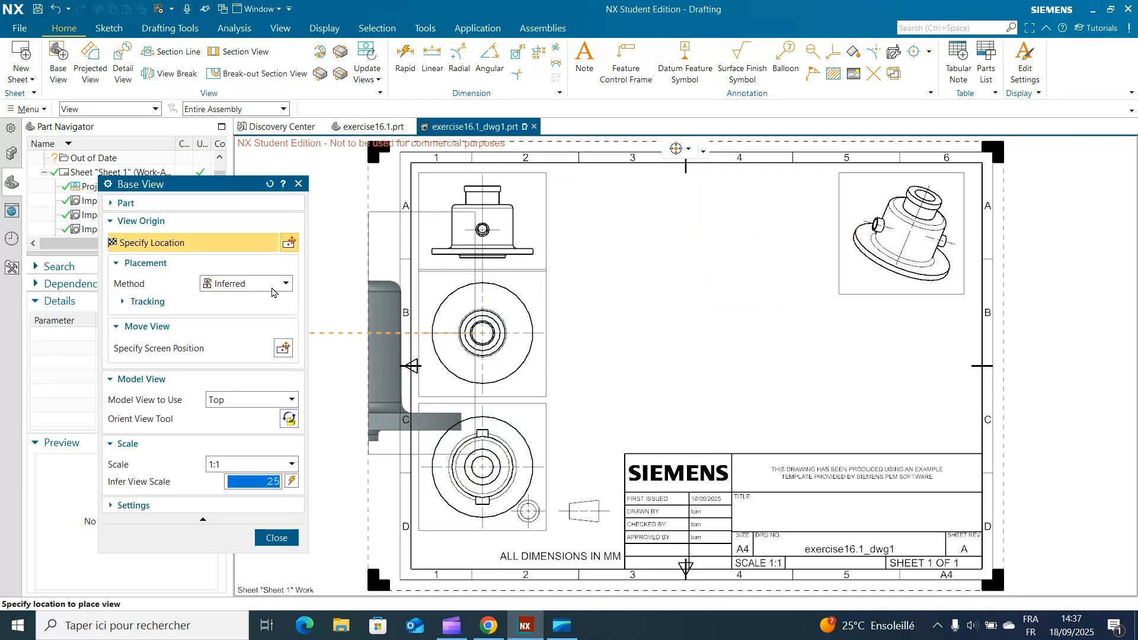
{"action": "left_click", "coordinate": [272, 288]}
{"action": "left_click", "coordinate": [234, 312]}
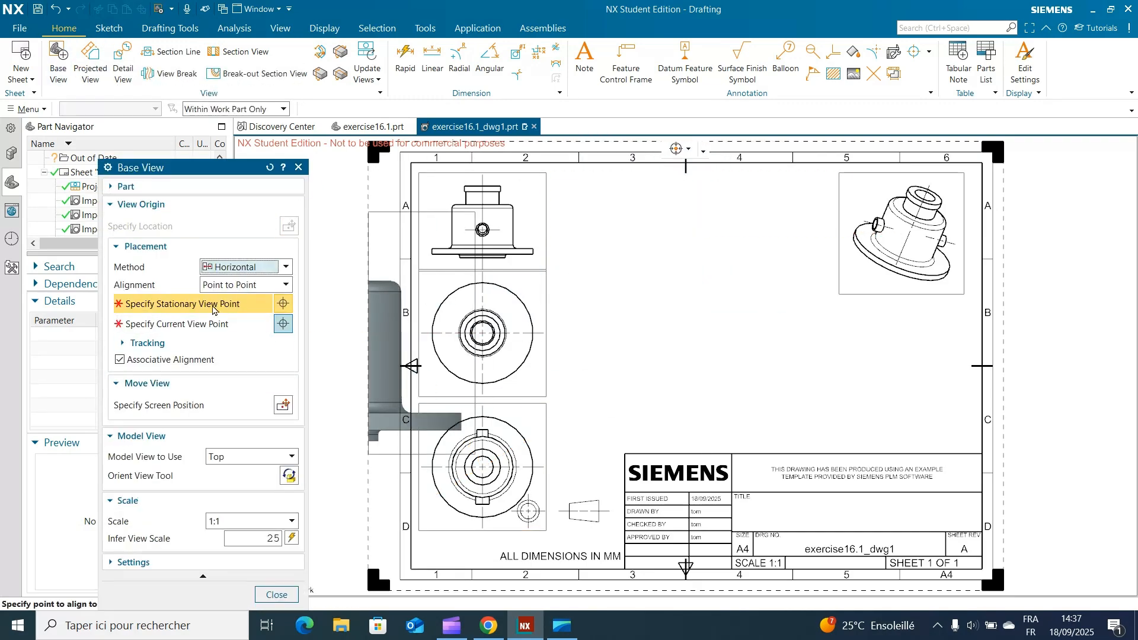
{"action": "left_click", "coordinate": [240, 270]}
{"action": "left_click", "coordinate": [231, 283]}
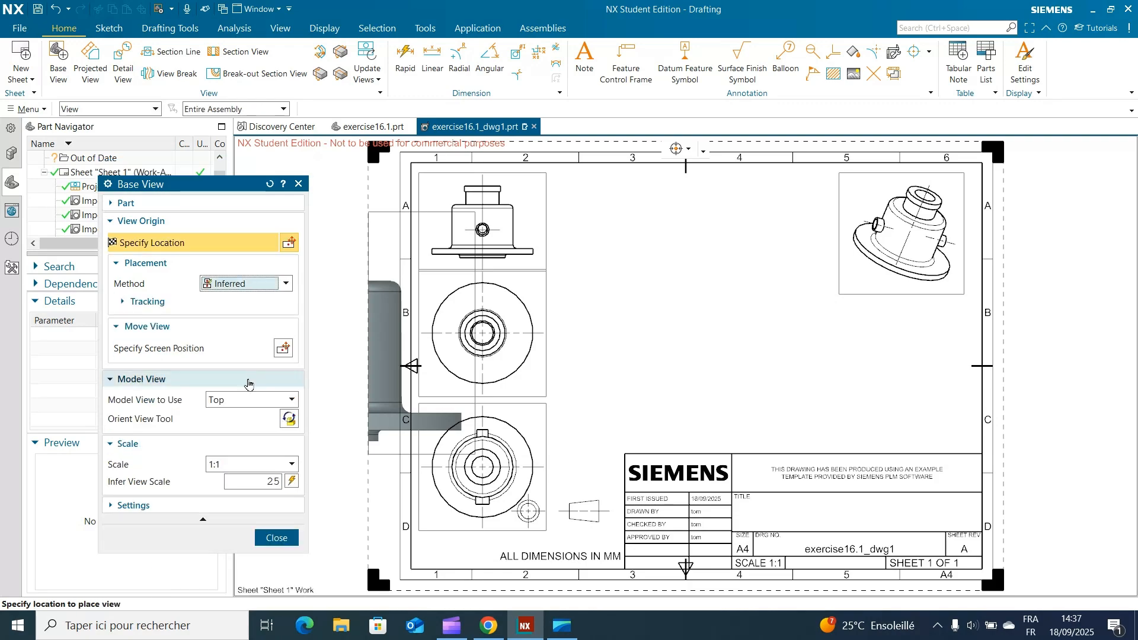
{"action": "left_click", "coordinate": [251, 400]}
{"action": "left_click", "coordinate": [237, 428]}
{"action": "left_click", "coordinate": [252, 401]}
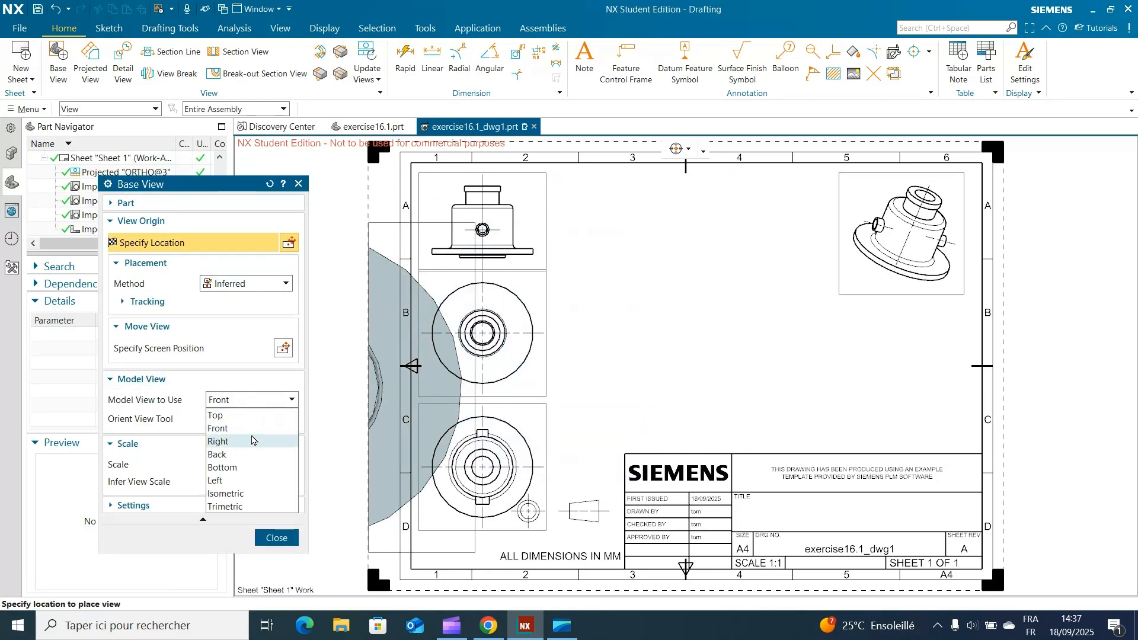
{"action": "left_click", "coordinate": [251, 441]}
{"action": "left_click", "coordinate": [249, 399]}
{"action": "left_click", "coordinate": [246, 415]}
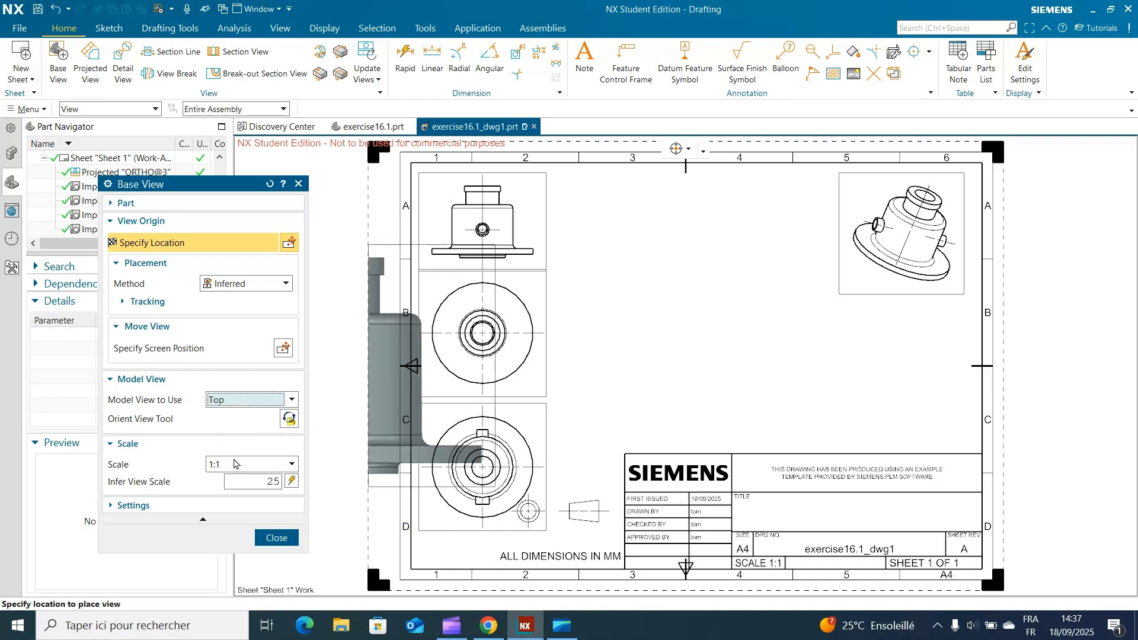
- Set this new Top base view's scale to ratio 1:3
{"action": "left_click", "coordinate": [235, 465]}
{"action": "left_click", "coordinate": [237, 572]}
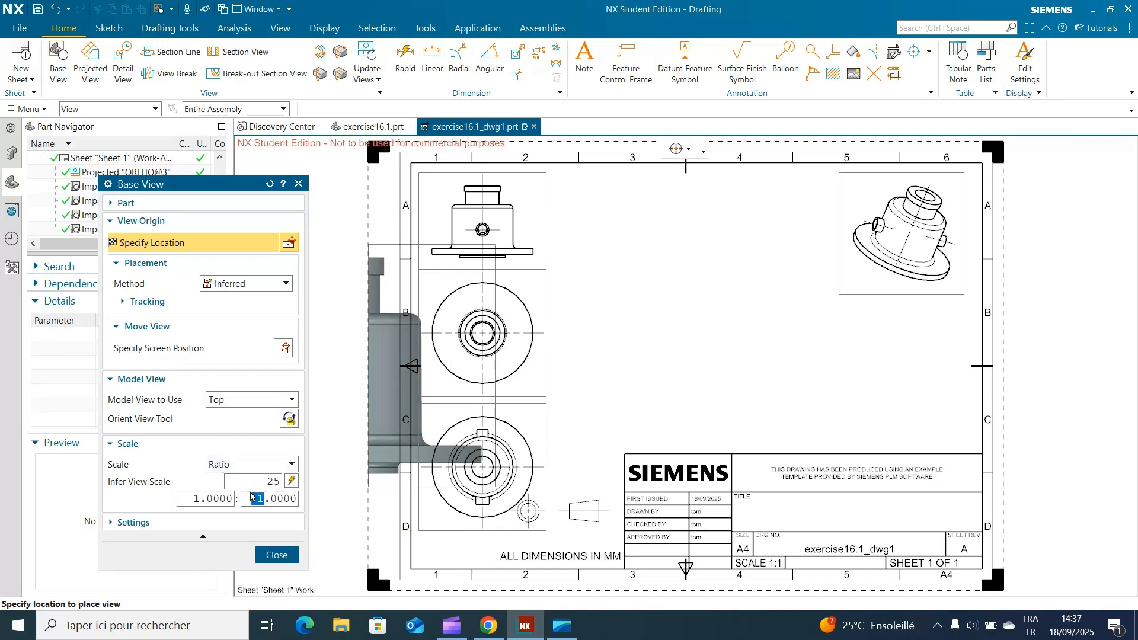
{"action": "type", "text": "3"}
{"action": "key", "text": "Return"}
- Orient the base view to the side with the Z-axis horizontal and place it beside the front view, aligned horizontally
{"action": "left_click", "coordinate": [290, 418]}
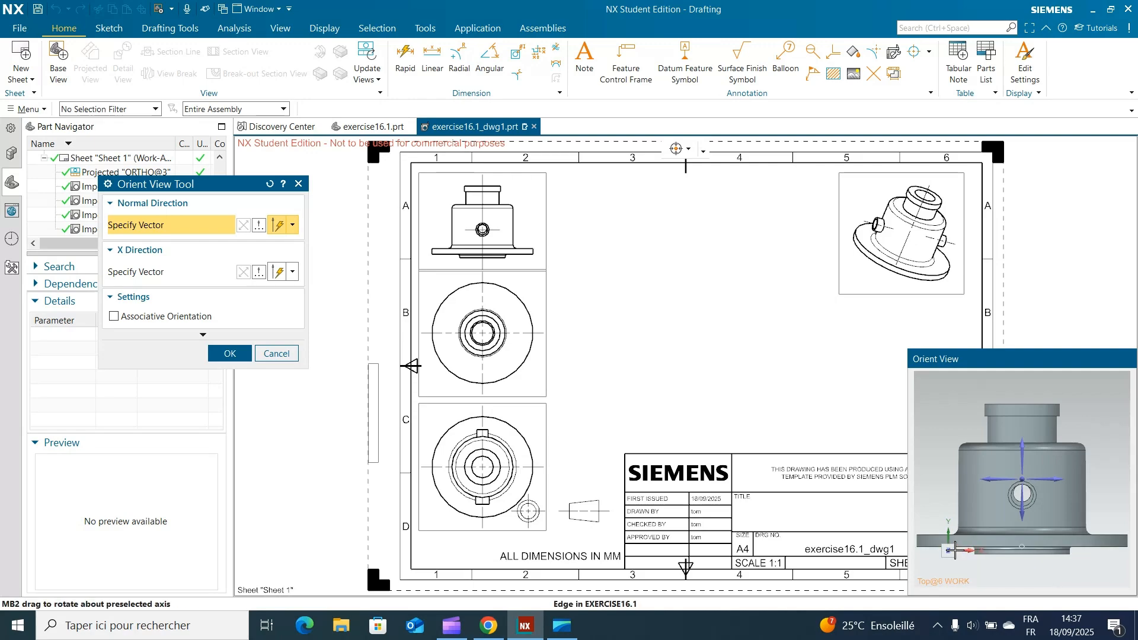
{"action": "scroll", "coordinate": [953, 552], "scroll_direction": "up", "scroll_amount": 4}
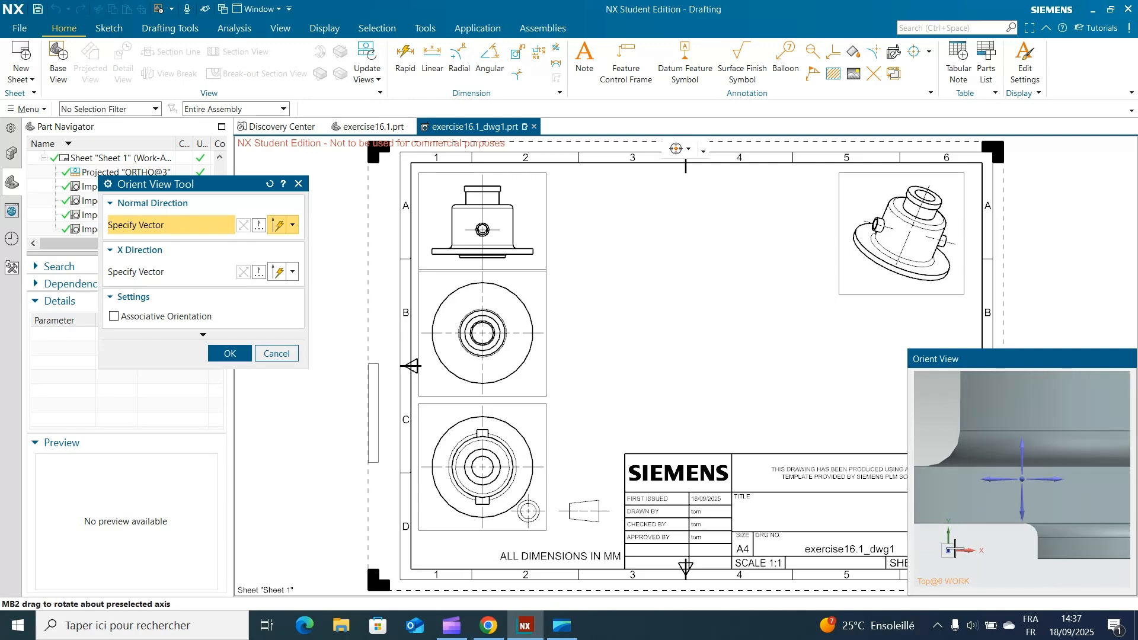
{"action": "left_click", "coordinate": [954, 551]}
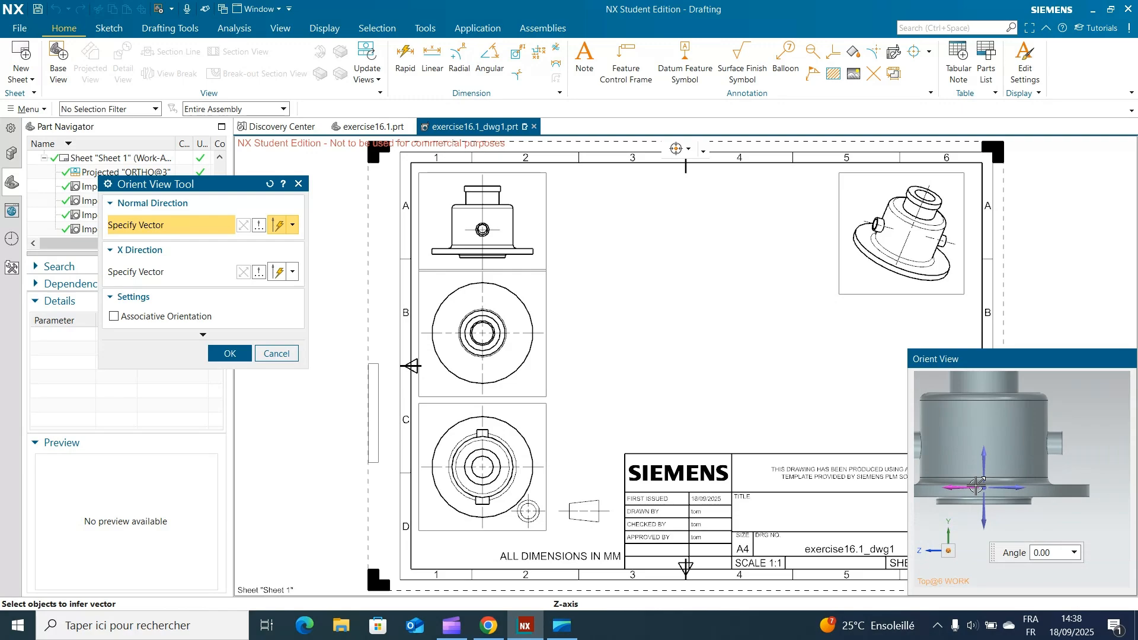
{"action": "left_click", "coordinate": [230, 354]}
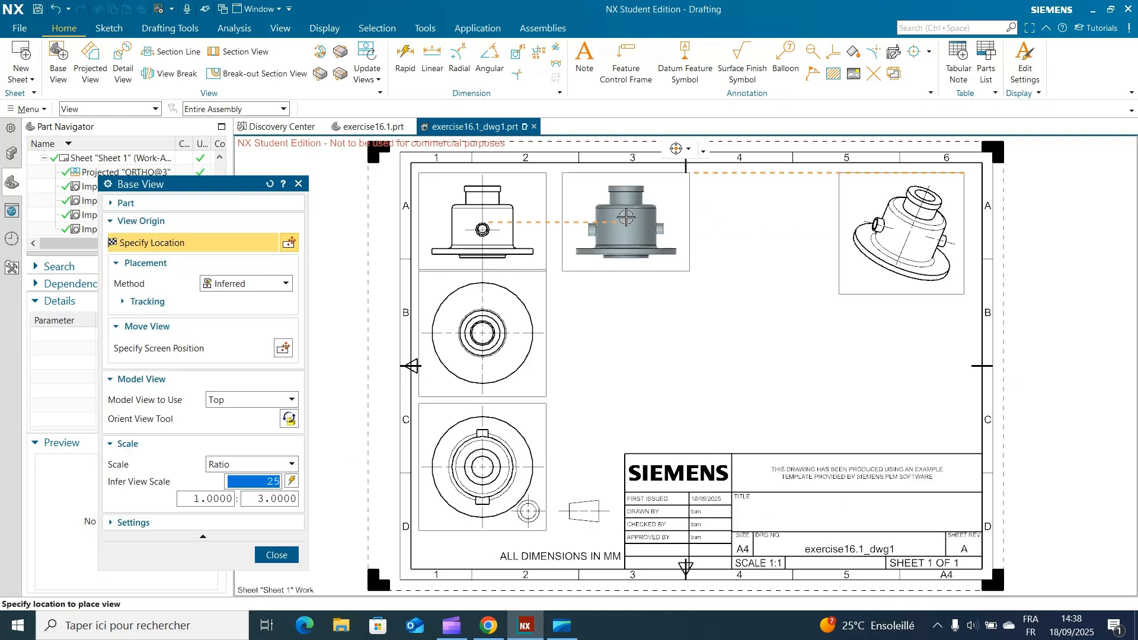
{"action": "left_click", "coordinate": [626, 222]}
{"action": "left_click", "coordinate": [299, 184]}
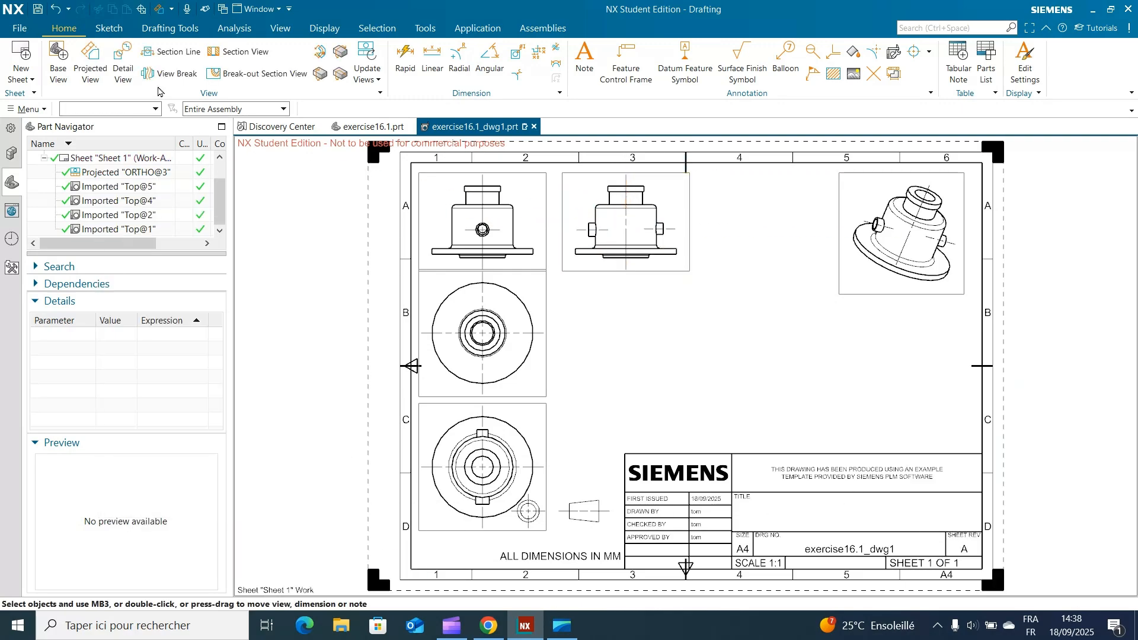
- Add a section view with a Defined vertical hinge line through the side view's centre, placing it between the side and pictorial views
{"action": "left_click", "coordinate": [253, 74]}
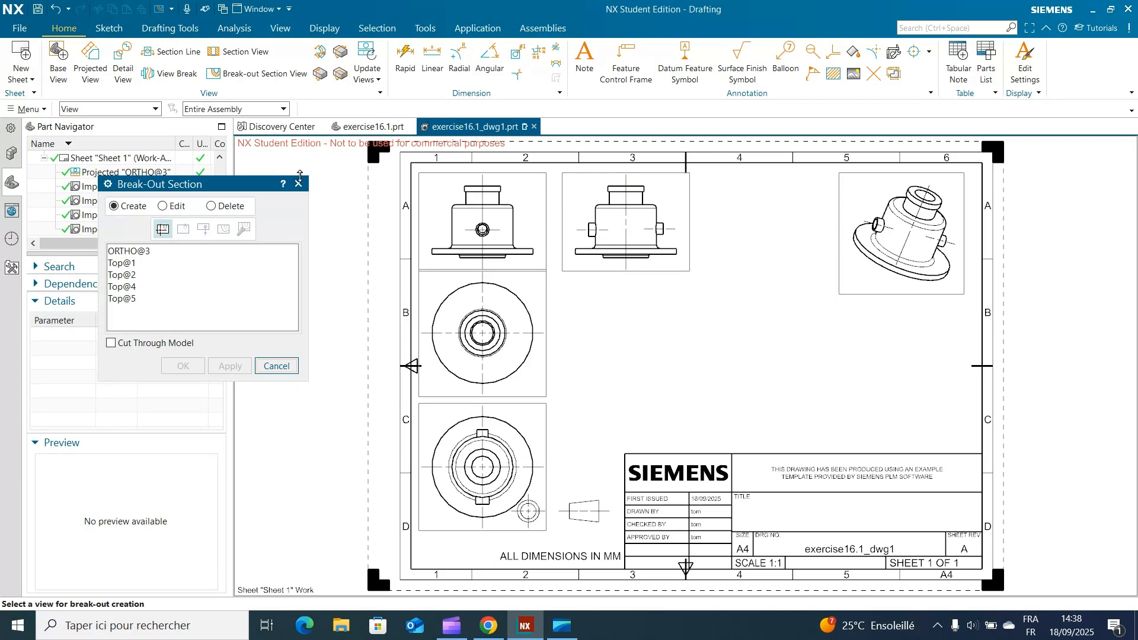
{"action": "left_click", "coordinate": [298, 184]}
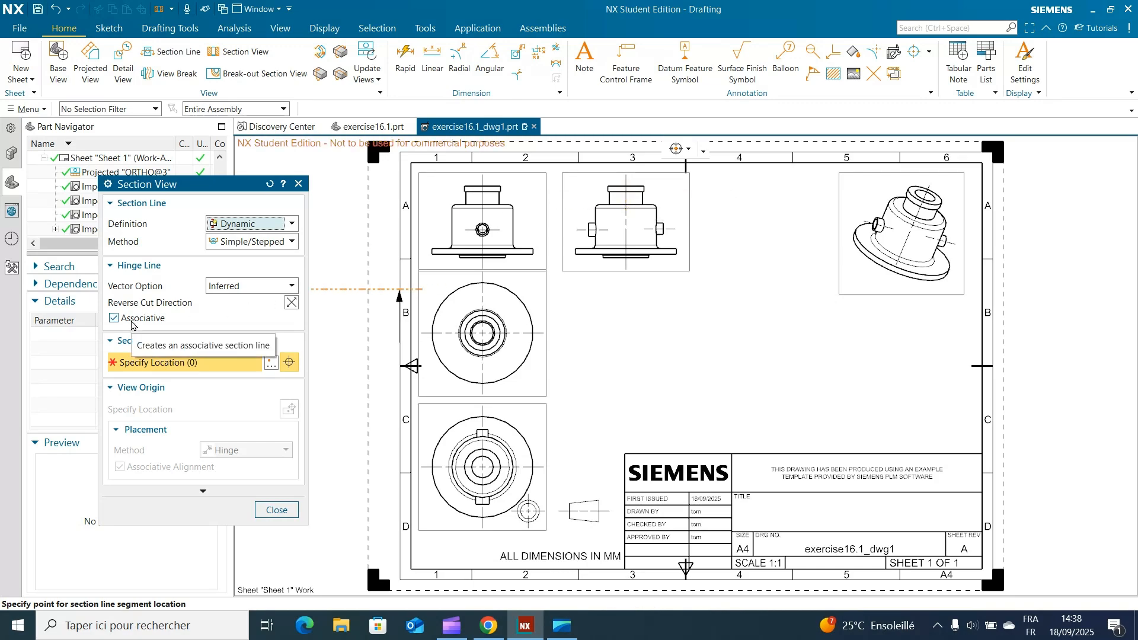
{"action": "left_click", "coordinate": [252, 286]}
{"action": "left_click", "coordinate": [237, 310]}
{"action": "left_click", "coordinate": [627, 188]}
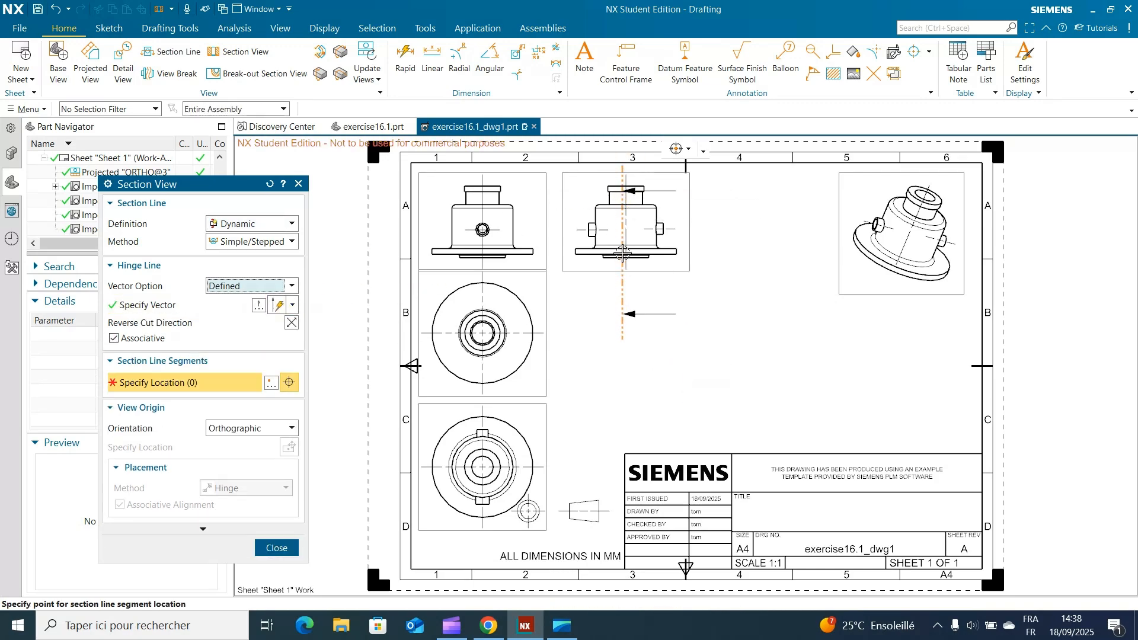
{"action": "left_click", "coordinate": [627, 256]}
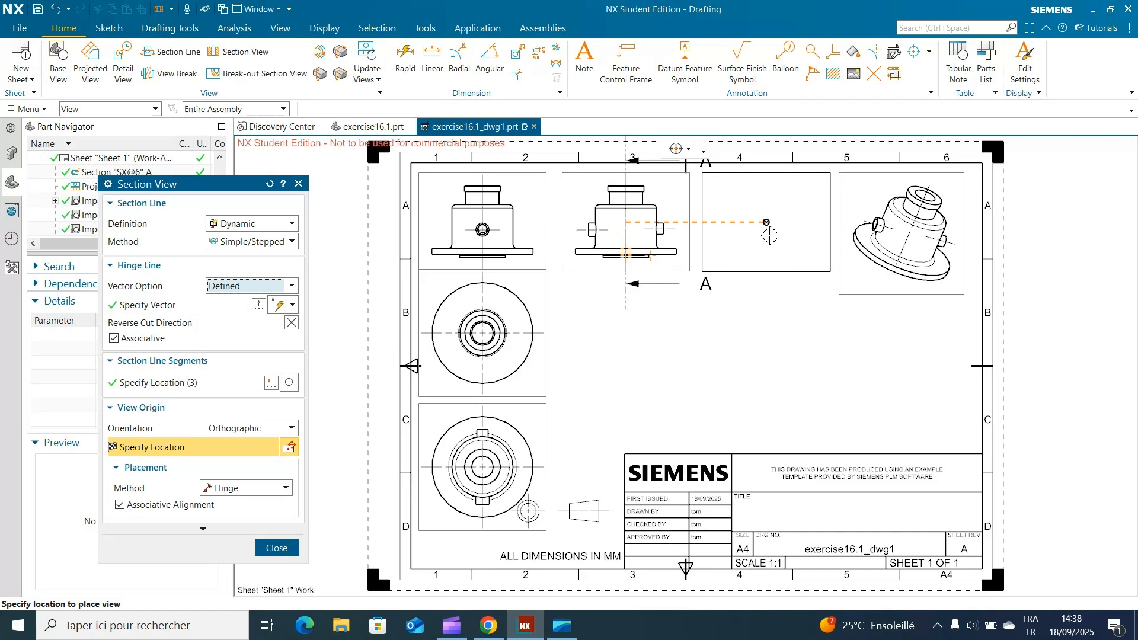
{"action": "left_click", "coordinate": [768, 235]}
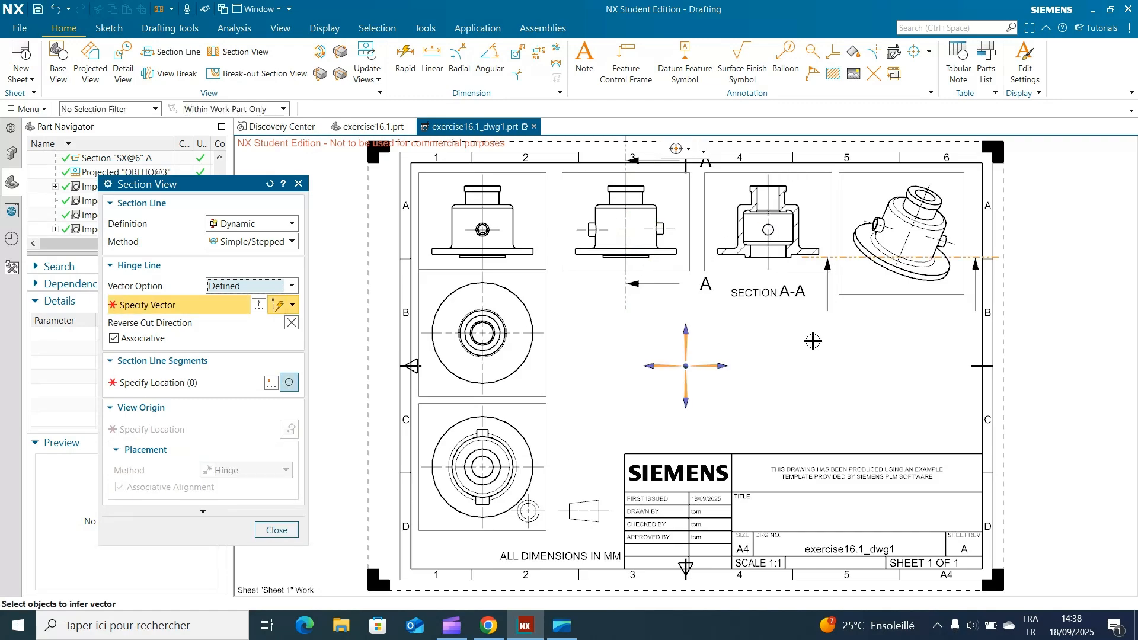
{"action": "scroll", "coordinate": [632, 261], "scroll_direction": "up", "scroll_amount": 10}
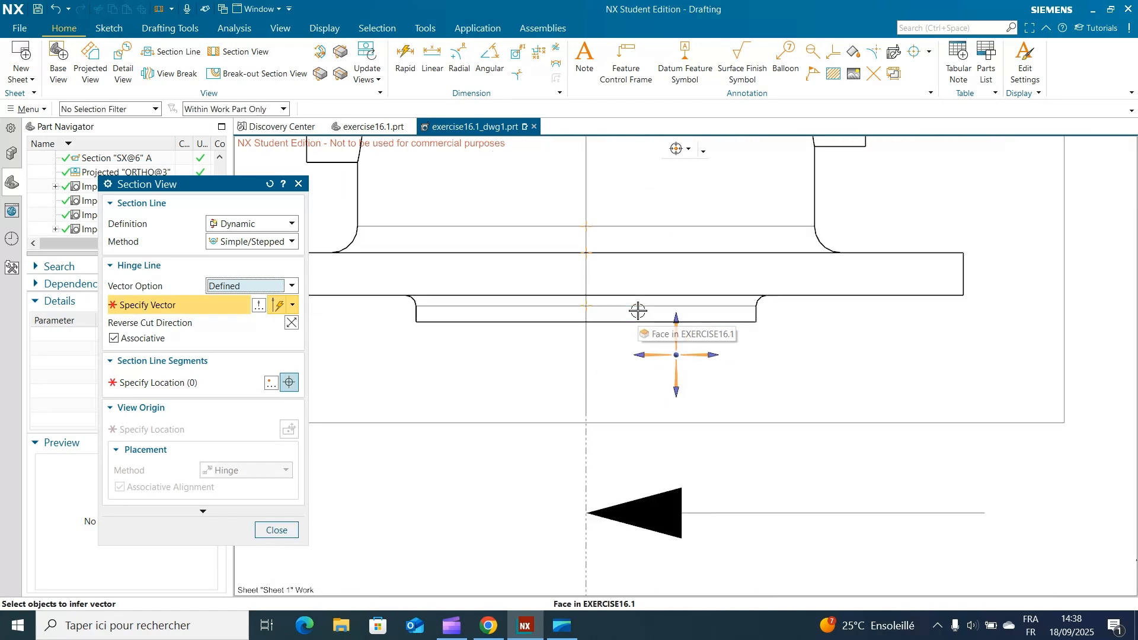
{"action": "key", "text": "ctrl+f"}
{"action": "left_click", "coordinate": [276, 530]}
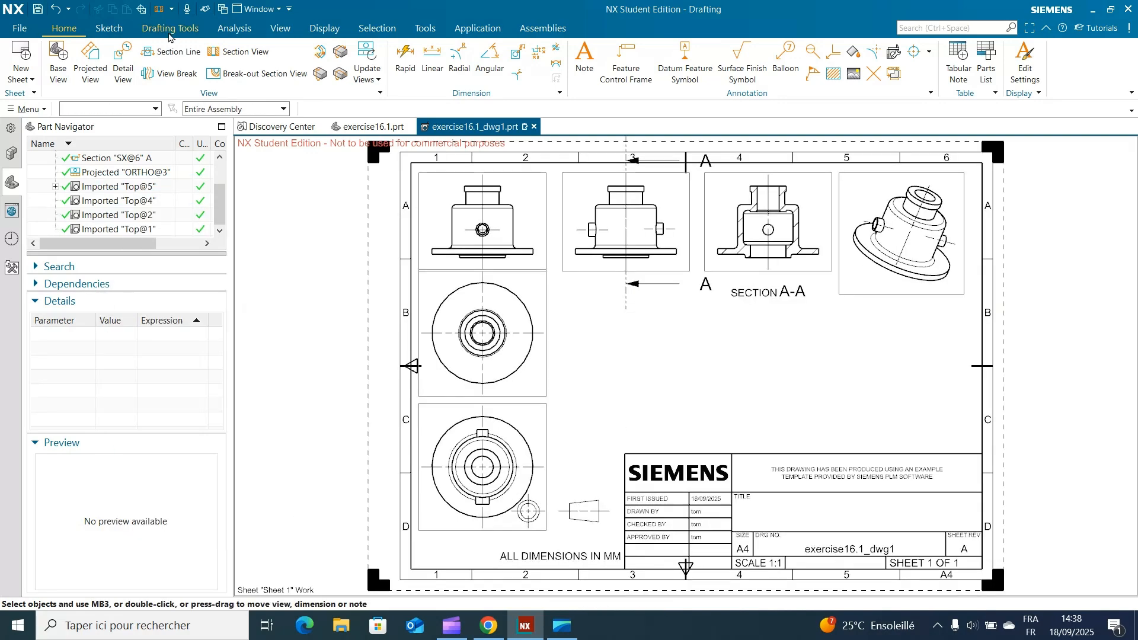
- Create a circular detail view at scale 1:2 around the front view's small boss and place it below the side view
{"action": "left_click", "coordinate": [122, 62]}
{"action": "scroll", "coordinate": [551, 297], "scroll_direction": "up", "scroll_amount": 2}
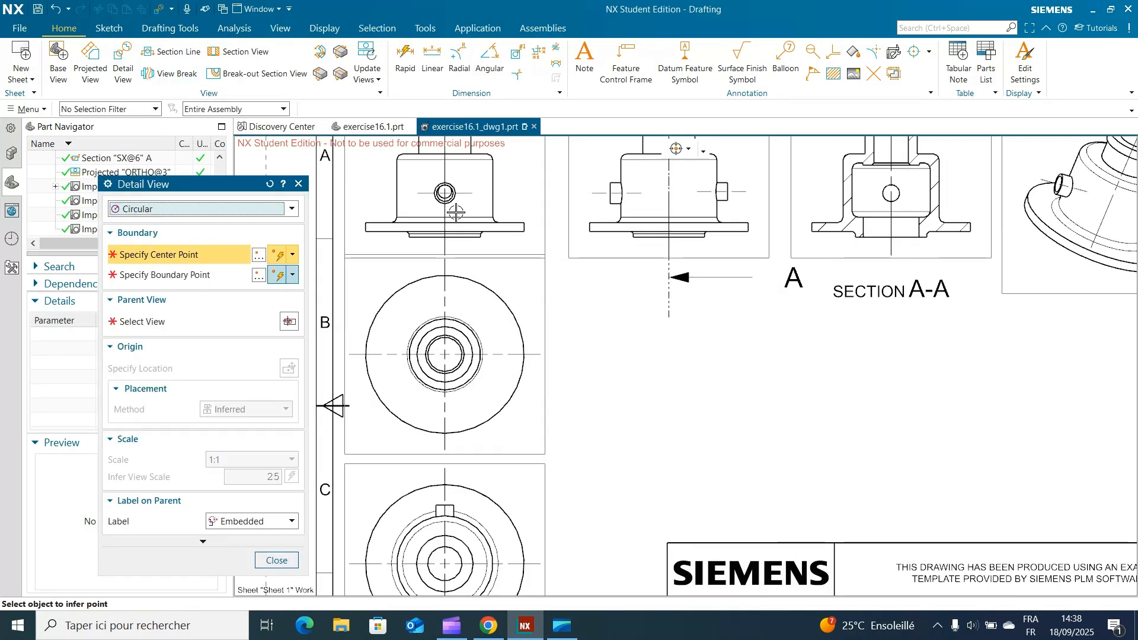
{"action": "left_click", "coordinate": [444, 193]}
{"action": "left_click", "coordinate": [444, 217]}
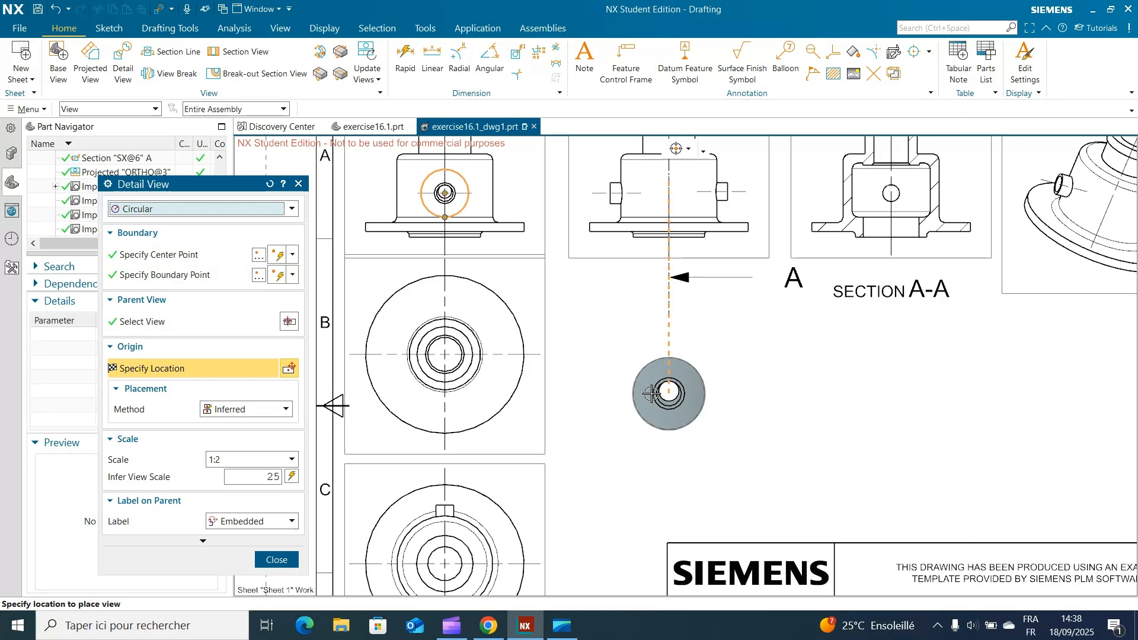
{"action": "left_click", "coordinate": [663, 394]}
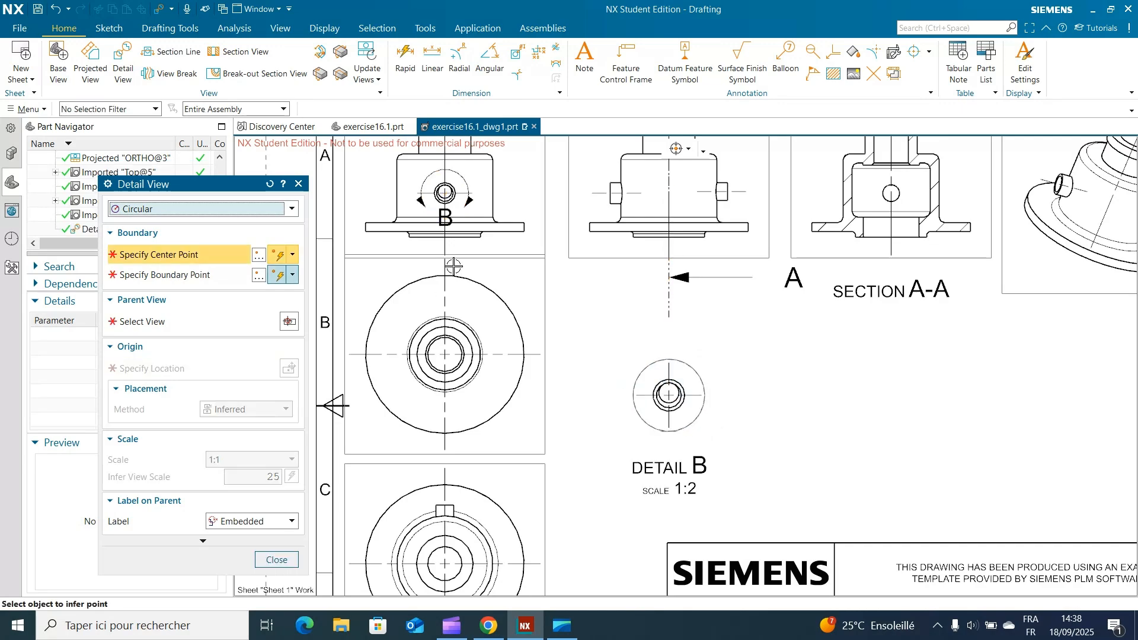
- Add circular 1:2 detail views of the front view's body-to-flange fillet and the lip under the flange, in a row beside the boss detail
{"action": "left_click", "coordinate": [493, 218]}
{"action": "left_click", "coordinate": [504, 240]}
{"action": "left_click", "coordinate": [821, 407]}
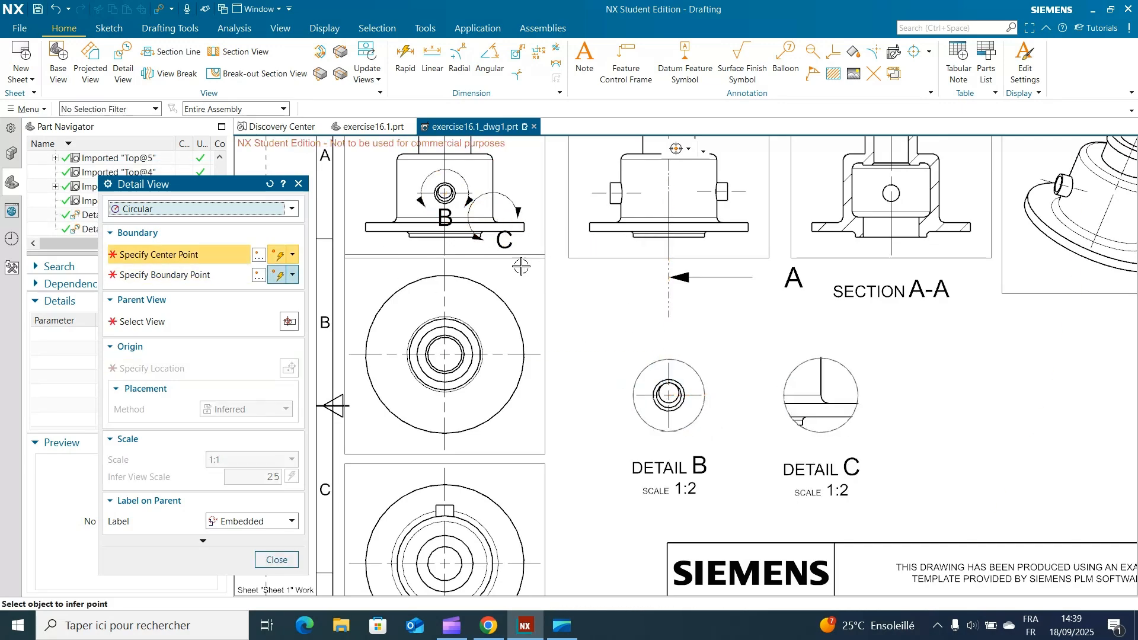
{"action": "left_click", "coordinate": [409, 234]}
{"action": "left_click", "coordinate": [418, 256]}
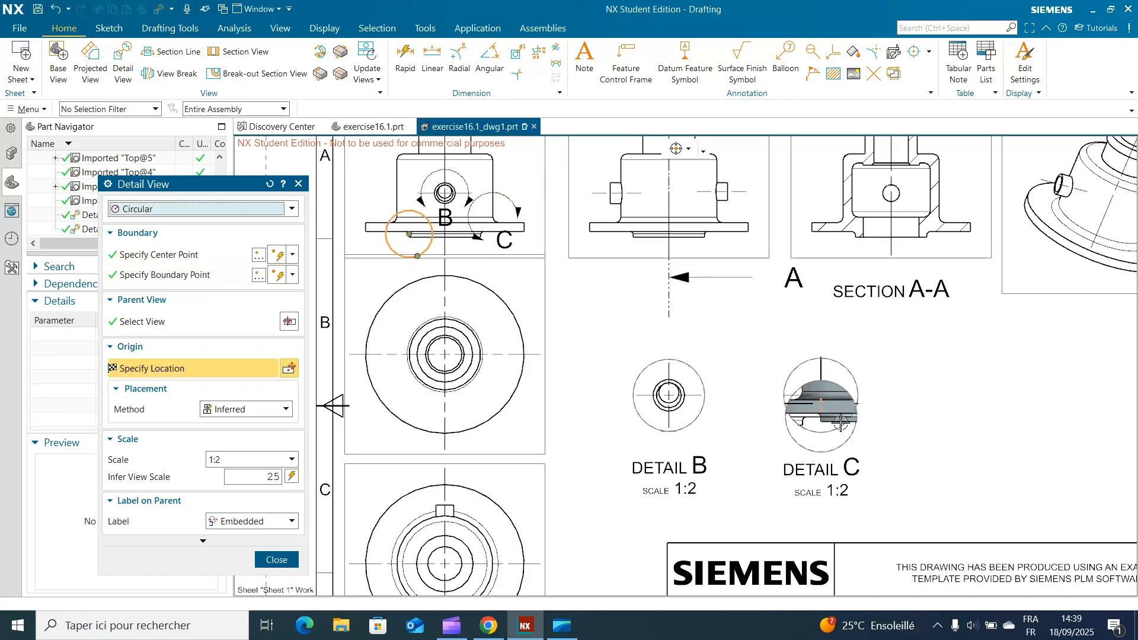
{"action": "left_click", "coordinate": [971, 404]}
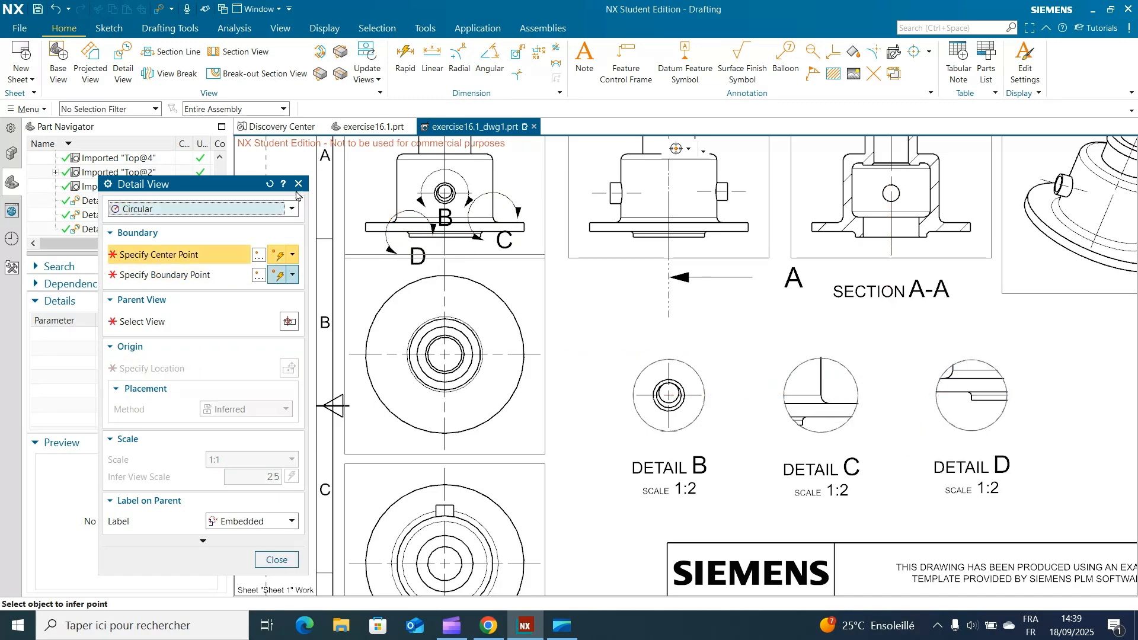
{"action": "key", "text": "Escape"}
{"action": "key", "text": "ctrl+f"}
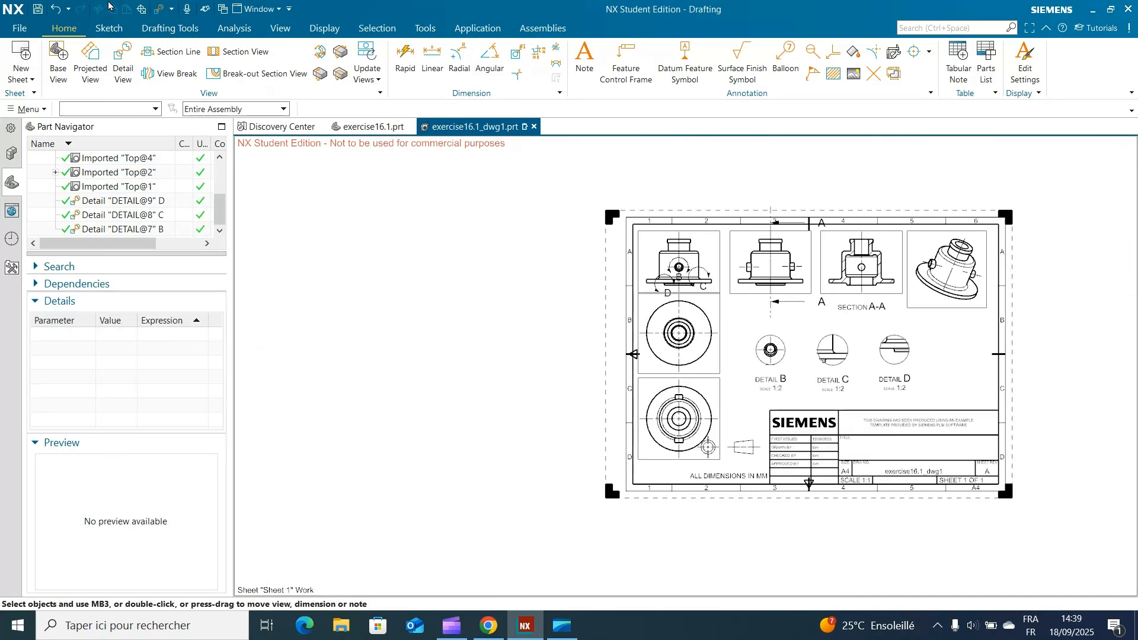
- Add a Radial dimension to the outer flange circle in the view directly below the front view
{"action": "scroll", "coordinate": [821, 238], "scroll_direction": "up", "scroll_amount": 1}
{"action": "middle_click_drag", "start_coordinate": [1075, 272], "coordinate": [951, 267], "text": "shift"}
{"action": "scroll", "coordinate": [934, 250], "scroll_direction": "up", "scroll_amount": 4}
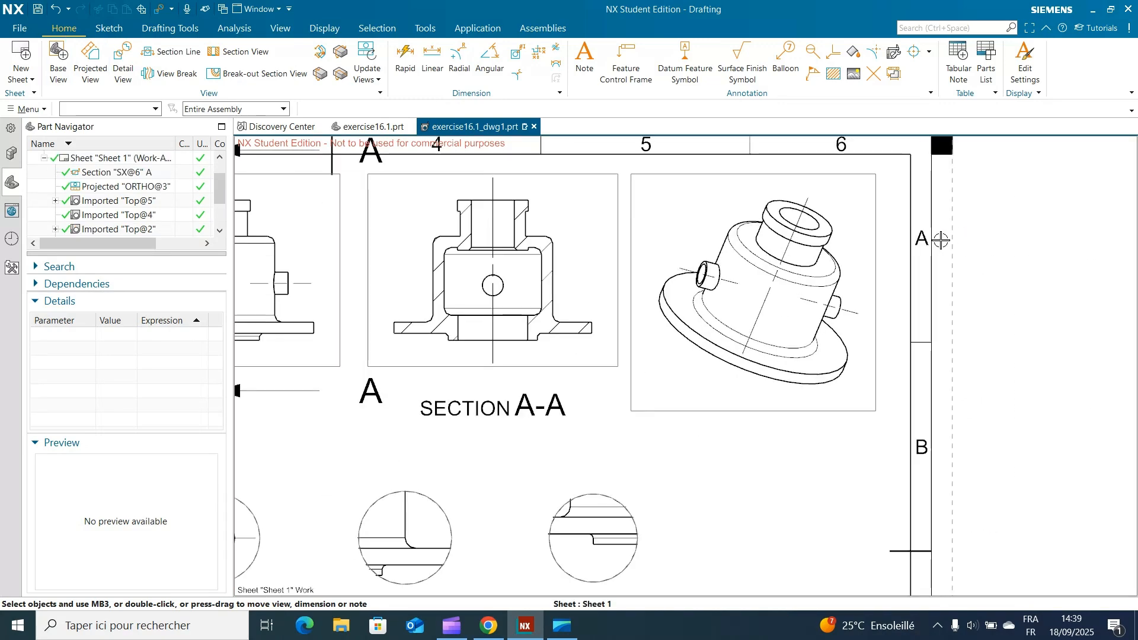
{"action": "scroll", "coordinate": [947, 246], "scroll_direction": "down", "scroll_amount": 3}
{"action": "scroll", "coordinate": [413, 229], "scroll_direction": "up", "scroll_amount": 1}
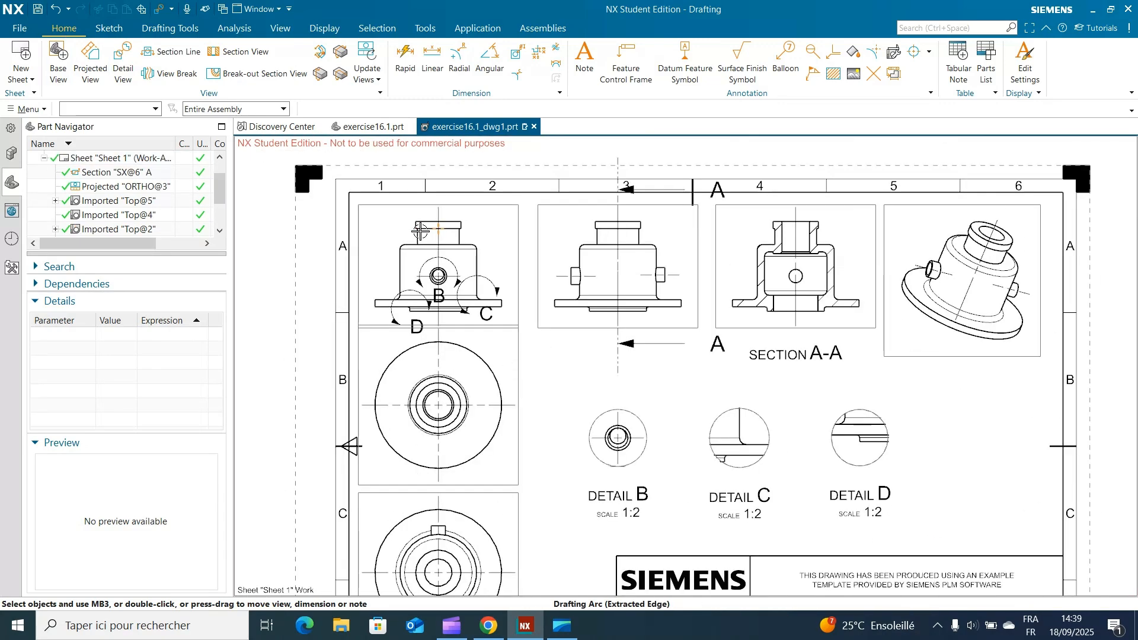
{"action": "left_click", "coordinate": [460, 54]}
{"action": "scroll", "coordinate": [450, 453], "scroll_direction": "up", "scroll_amount": 3}
{"action": "left_click", "coordinate": [516, 282]}
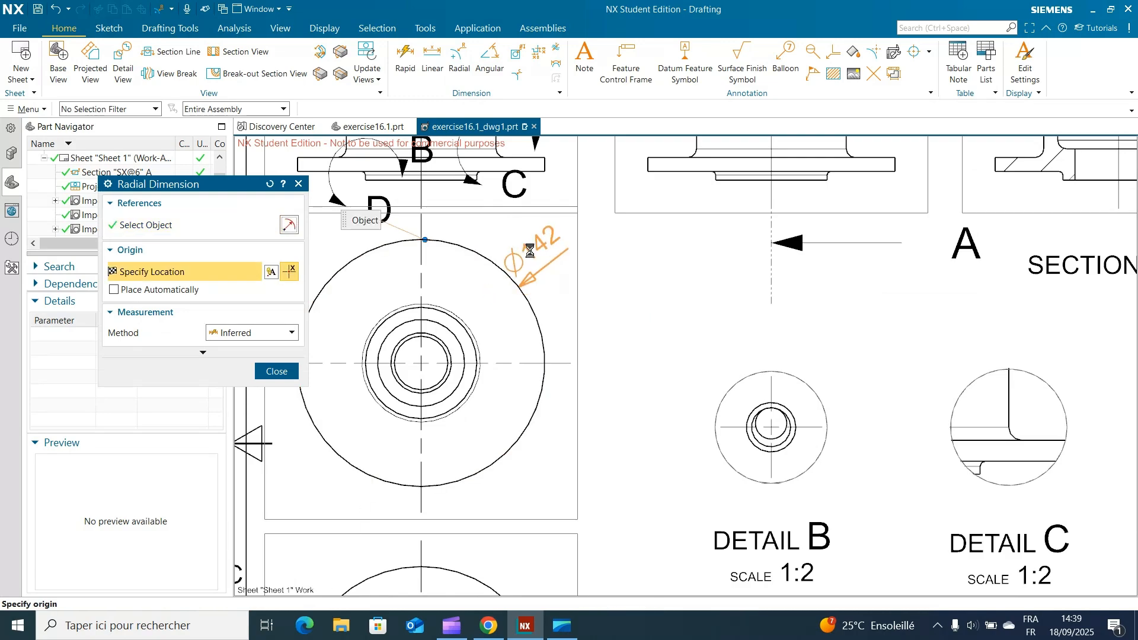
{"action": "left_click", "coordinate": [536, 255]}
- Dimension the diameters of the next two solid circles inward from the flange edge in the same view
{"action": "scroll", "coordinate": [456, 315], "scroll_direction": "up", "scroll_amount": 5}
{"action": "left_click", "coordinate": [457, 313]}
{"action": "left_click", "coordinate": [476, 235]}
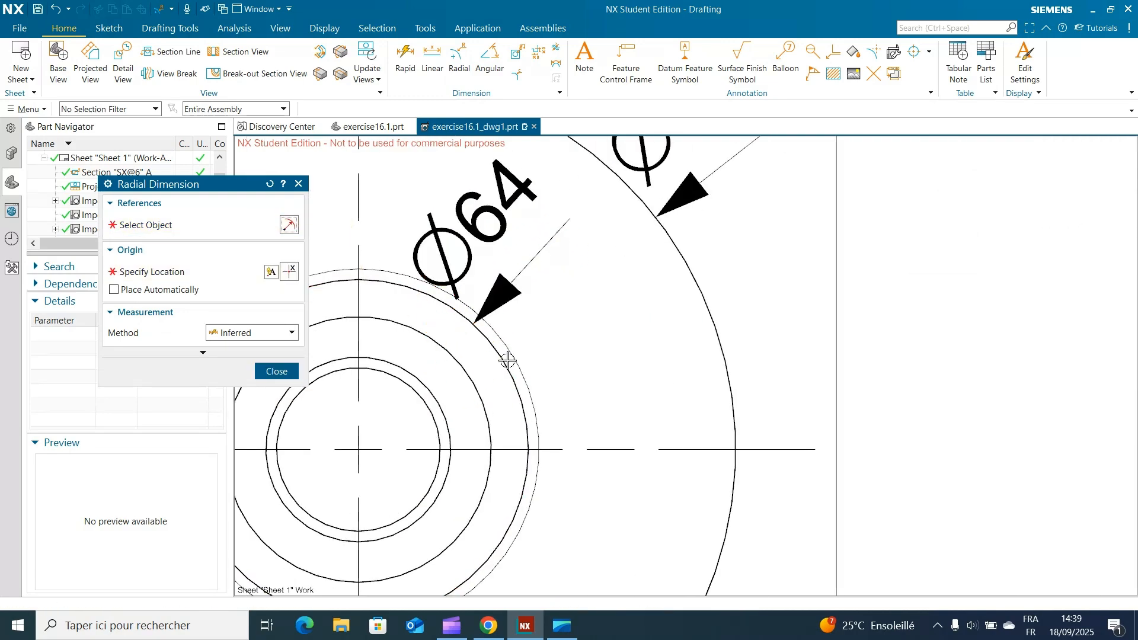
{"action": "left_click", "coordinate": [478, 399]}
{"action": "left_click", "coordinate": [604, 322]}
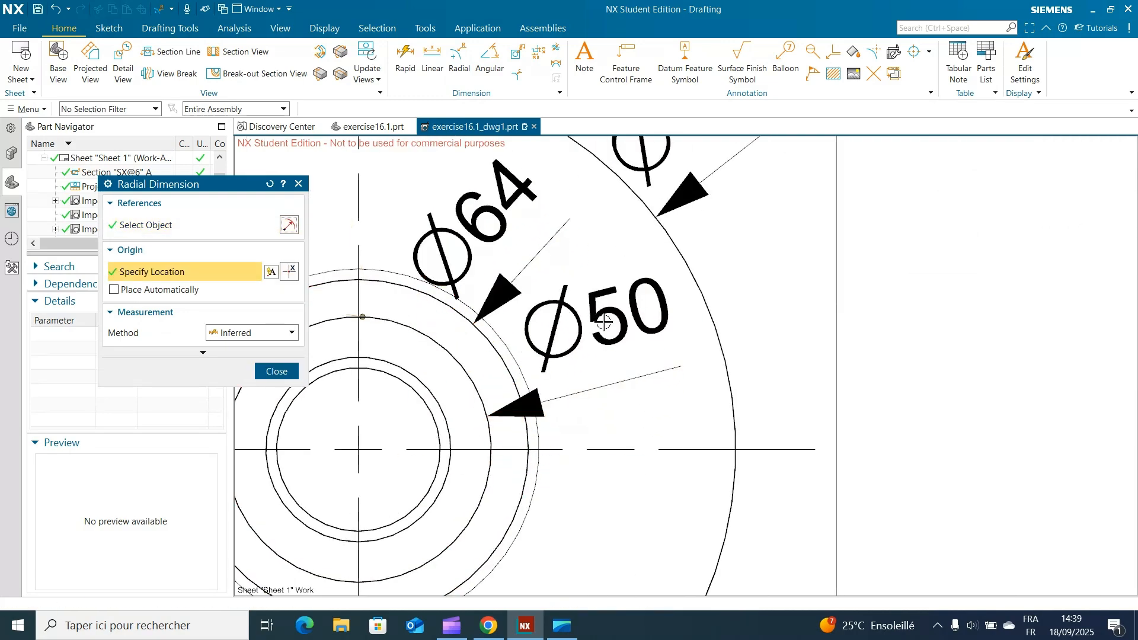
- Dimension the diameters of the two innermost circles in that view and spread the labels around the circles
{"action": "left_click", "coordinate": [432, 481]}
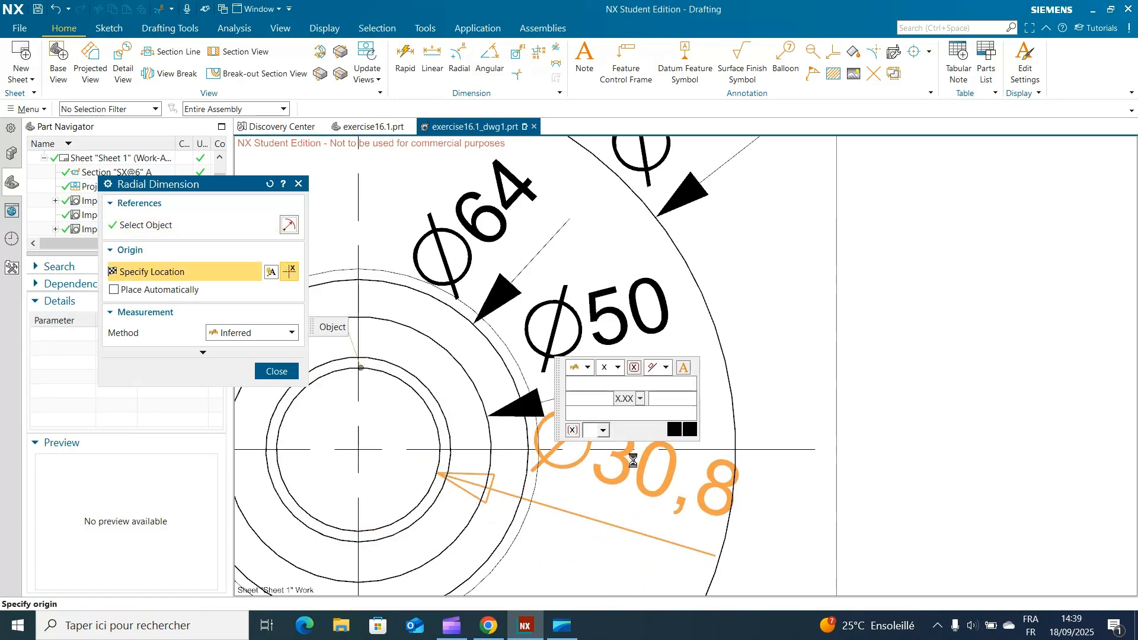
{"action": "left_click", "coordinate": [550, 574]}
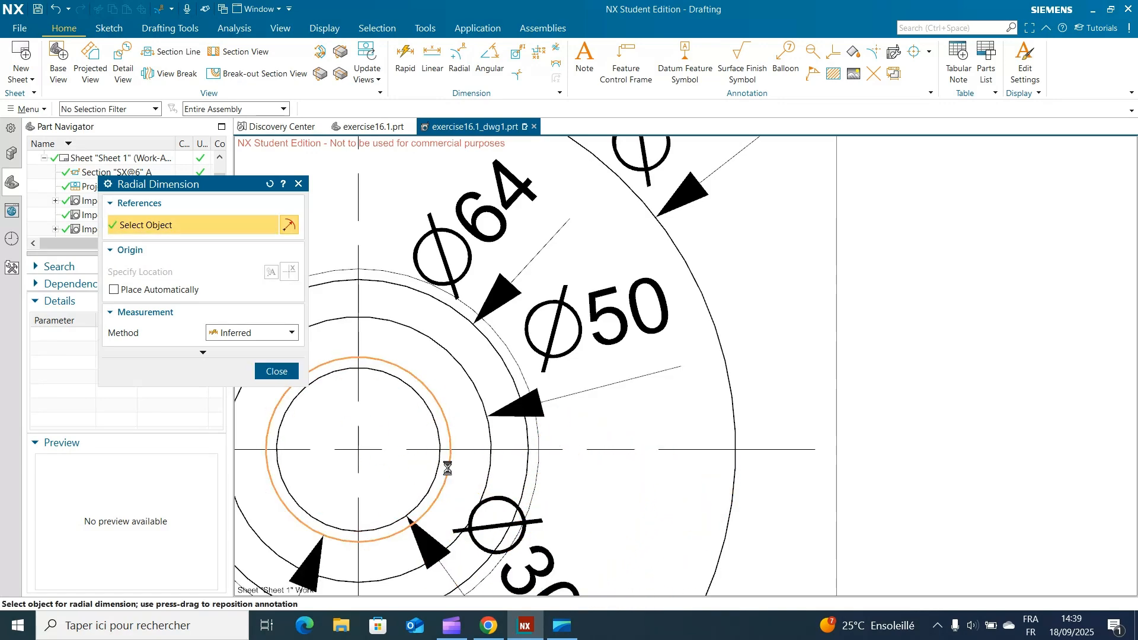
{"action": "left_click", "coordinate": [445, 467]}
{"action": "left_click", "coordinate": [718, 482]}
{"action": "scroll", "coordinate": [850, 370], "scroll_direction": "down", "scroll_amount": 6}
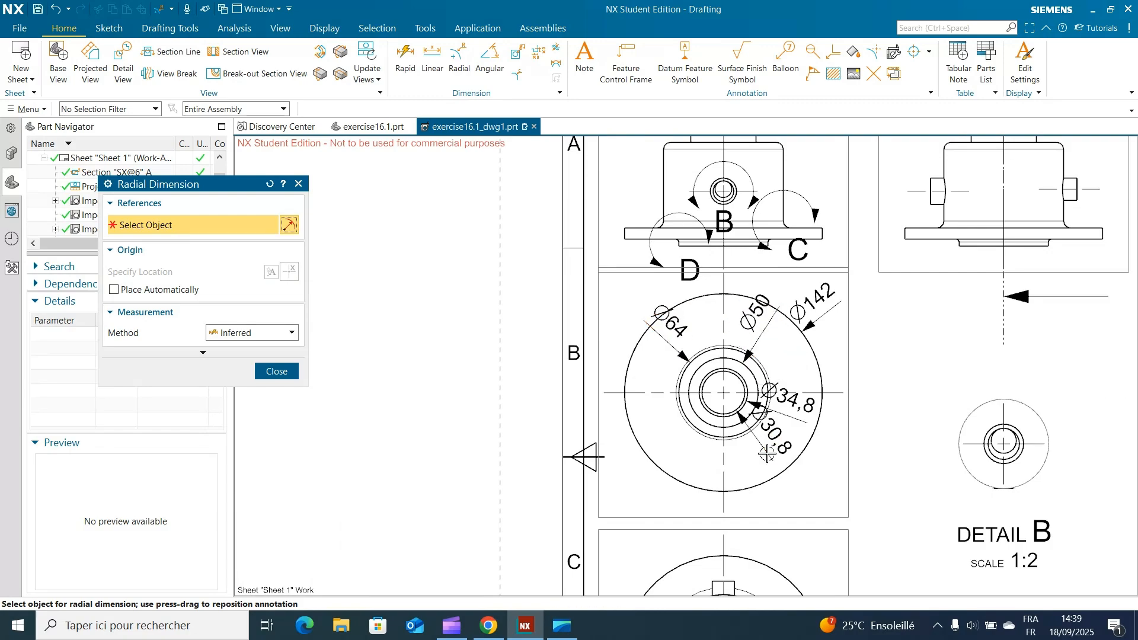
{"action": "scroll", "coordinate": [962, 423], "scroll_direction": "down", "scroll_amount": 3}
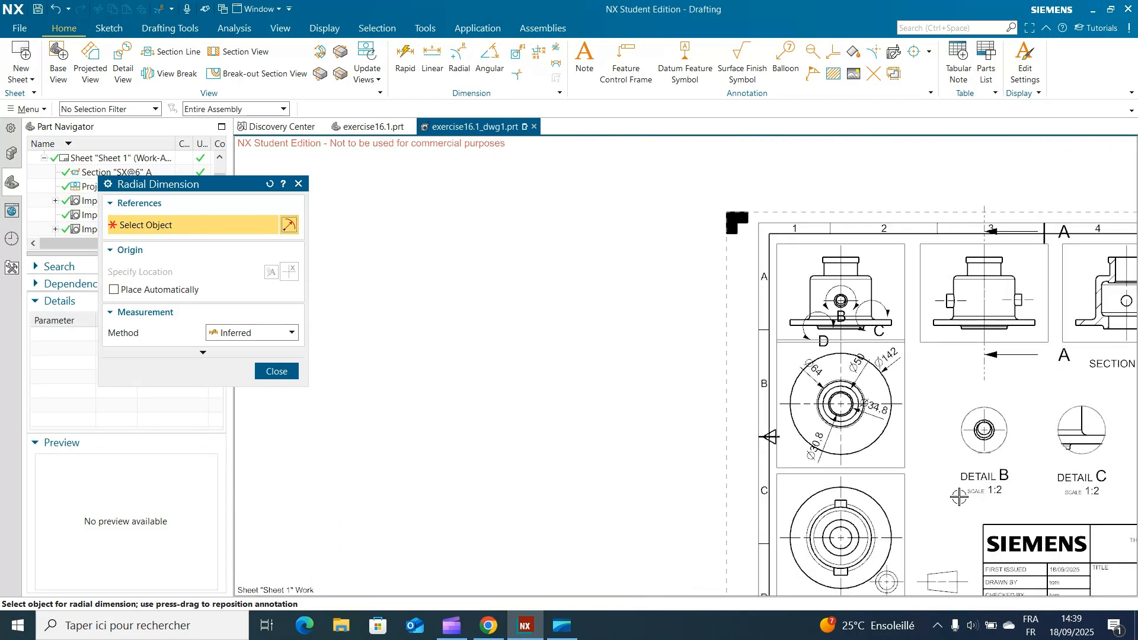
- Dimension the diameters of the outer flange circle and the main body circle in the lowest circular view
{"action": "mouse_move", "coordinate": [958, 496]}
{"action": "middle_mouse_down"}
{"action": "mouse_move", "coordinate": [933, 242]}
{"action": "mouse_move", "coordinate": [920, 330]}
{"action": "mouse_move", "coordinate": [920, 290]}
{"action": "middle_mouse_up"}
{"action": "scroll", "coordinate": [843, 261], "scroll_direction": "up", "scroll_amount": 5}
{"action": "scroll", "coordinate": [854, 265], "scroll_direction": "down", "scroll_amount": 4}
{"action": "scroll", "coordinate": [825, 315], "scroll_direction": "up", "scroll_amount": 4}
{"action": "left_click", "coordinate": [837, 245]}
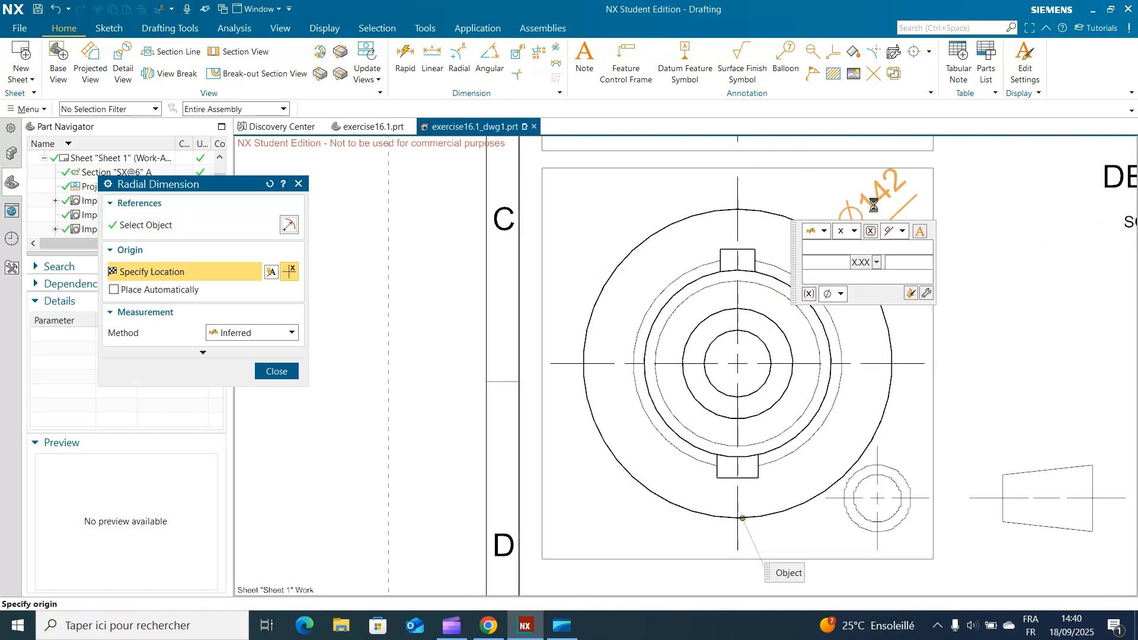
{"action": "left_click", "coordinate": [876, 191]}
{"action": "left_click", "coordinate": [802, 297]}
{"action": "left_click", "coordinate": [879, 319]}
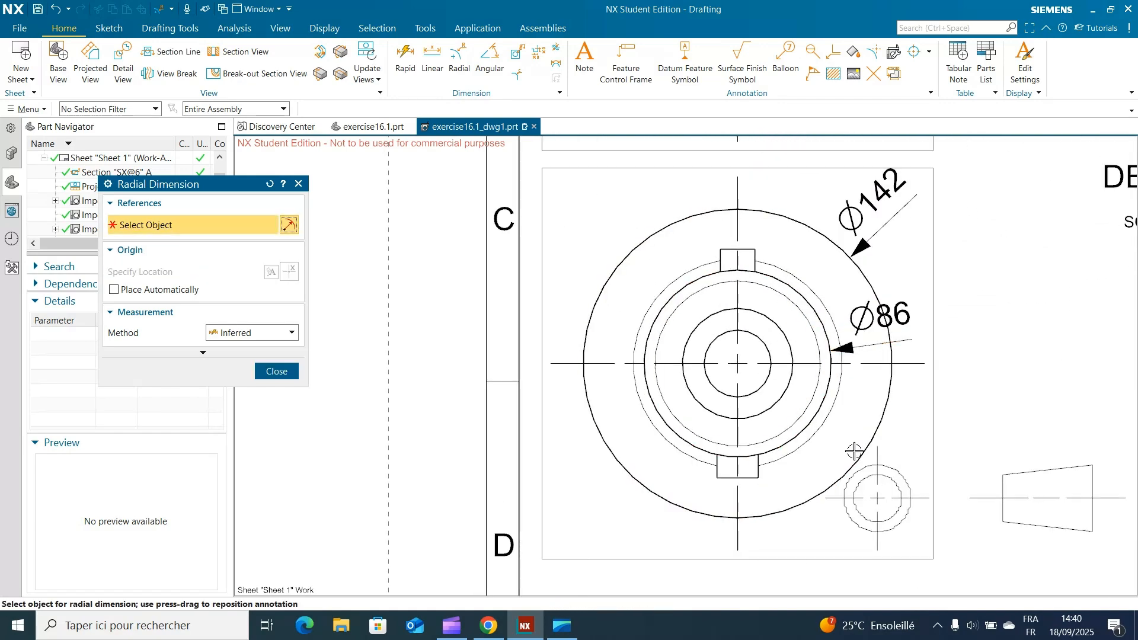
- Dimension the diameters of the two inner circles in the lowest view and reposition its flange and body labels
{"action": "left_click", "coordinate": [779, 408]}
{"action": "left_click", "coordinate": [844, 436]}
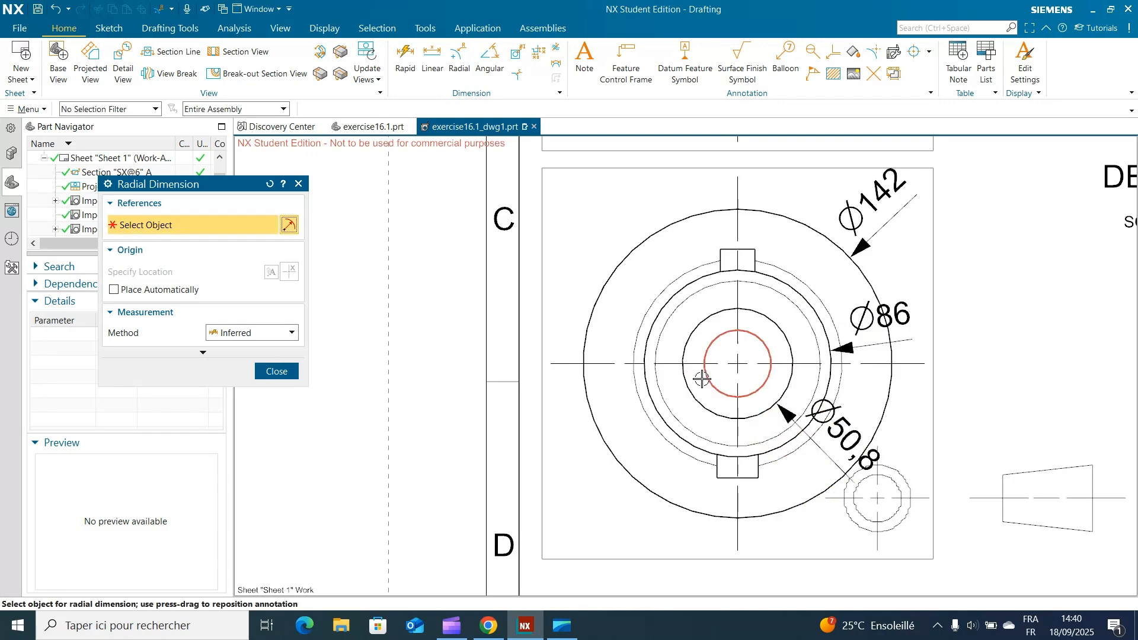
{"action": "left_click", "coordinate": [713, 385]}
{"action": "left_click", "coordinate": [586, 430]}
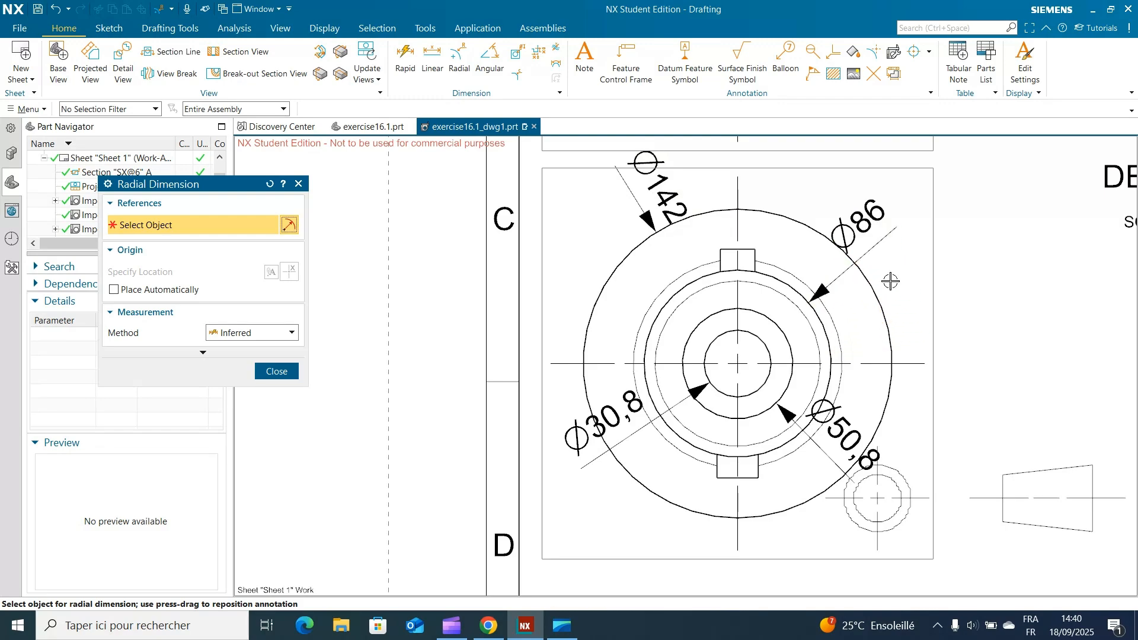
- Dimension the diameters of the boss's outer, middle and inner circles in Detail B
{"action": "scroll", "coordinate": [890, 281], "scroll_direction": "down", "scroll_amount": 5}
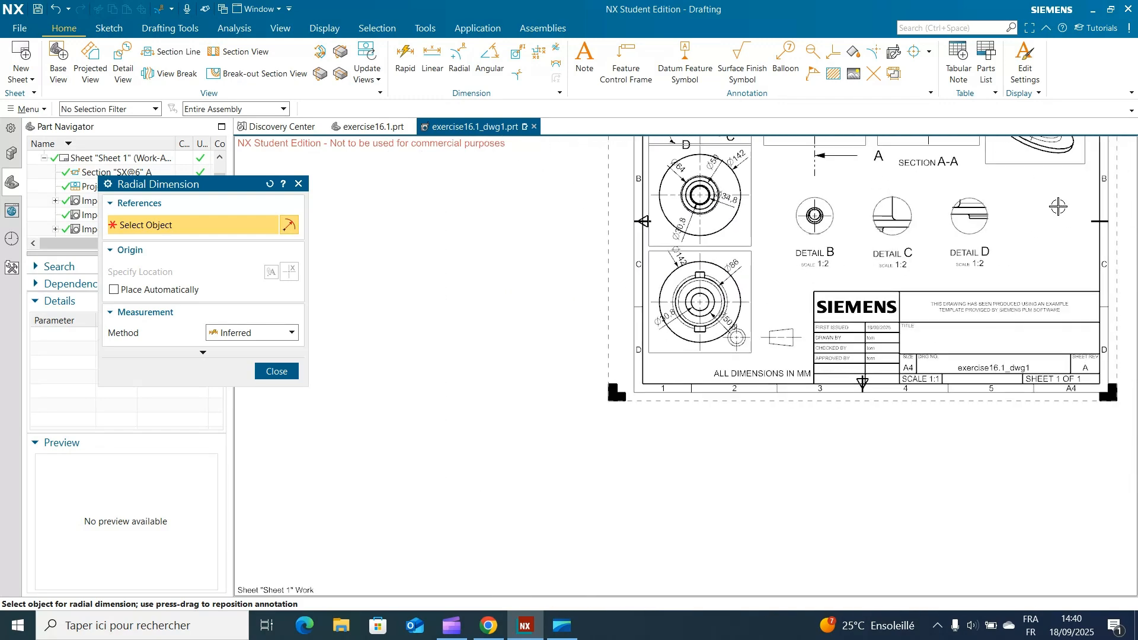
{"action": "scroll", "coordinate": [625, 365], "scroll_direction": "up", "scroll_amount": 5}
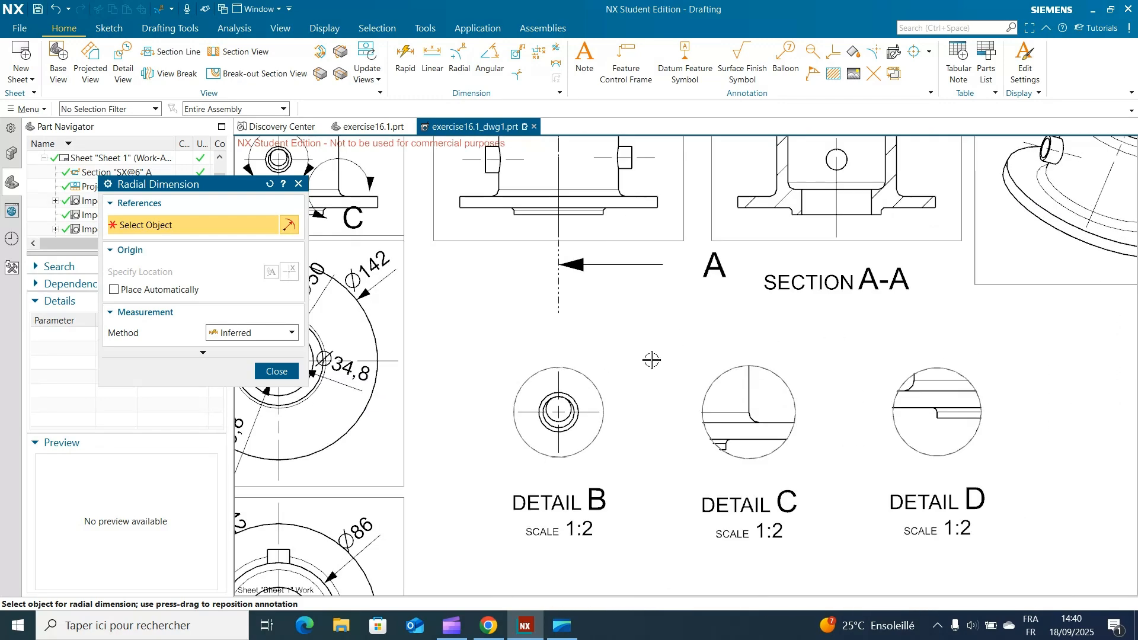
{"action": "scroll", "coordinate": [645, 431], "scroll_direction": "up", "scroll_amount": 4}
{"action": "left_click", "coordinate": [456, 348]}
{"action": "left_click", "coordinate": [504, 301]}
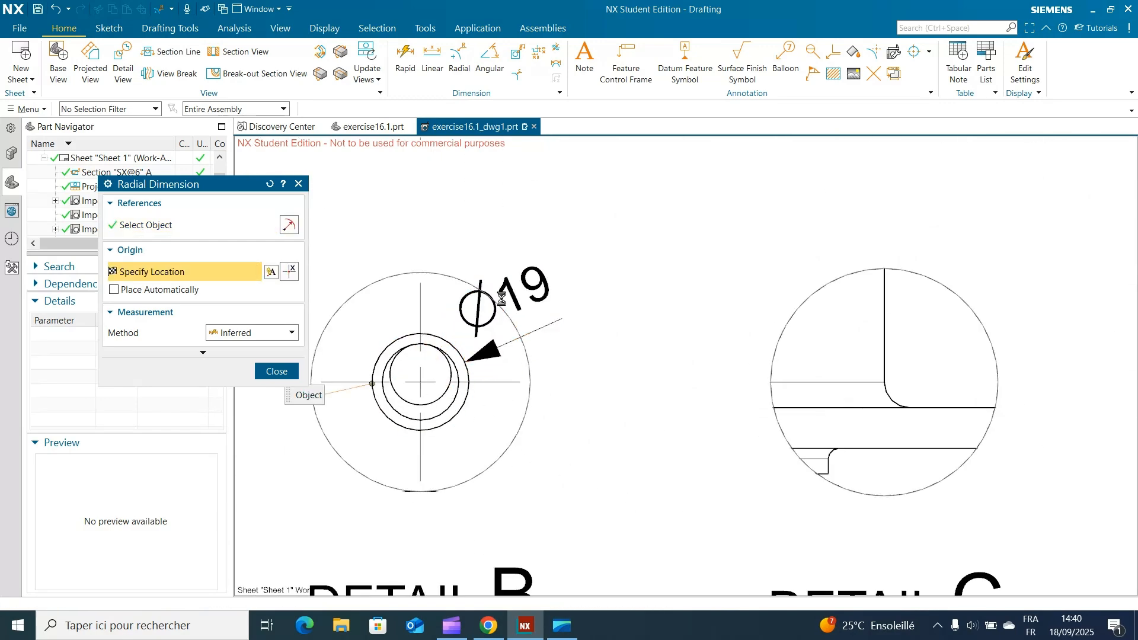
{"action": "left_click", "coordinate": [438, 416]}
{"action": "left_click", "coordinate": [479, 443]}
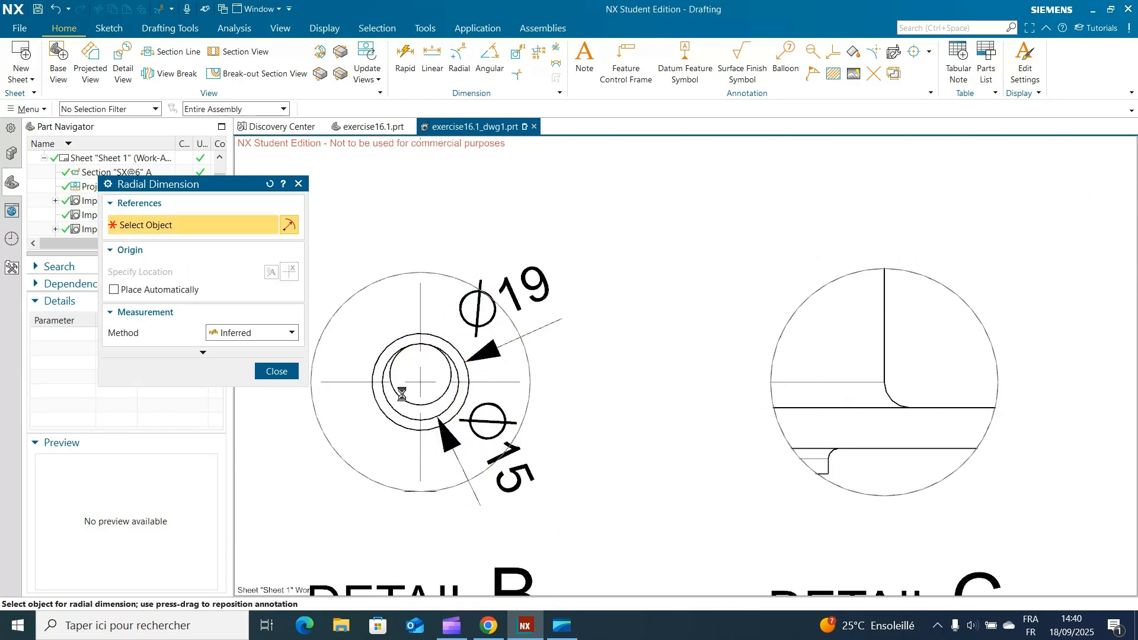
{"action": "left_click", "coordinate": [391, 372]}
{"action": "left_click", "coordinate": [325, 429]}
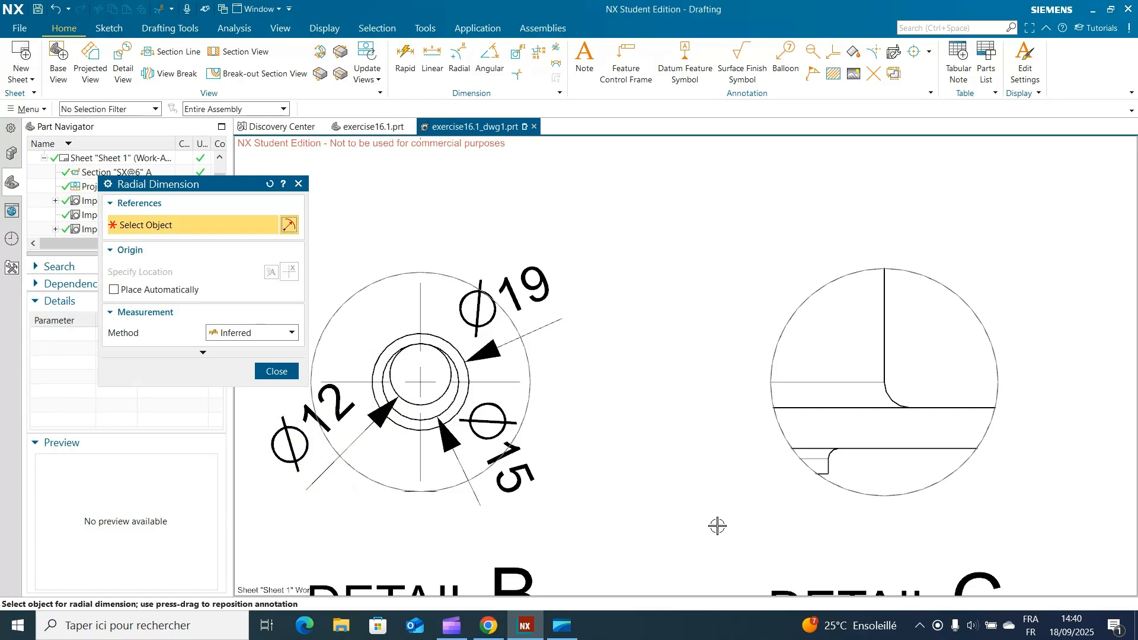
- Dimension the radius of the body-to-flange fillet in Detail C and of the lip fillet in Detail D
{"action": "left_click", "coordinate": [893, 396]}
{"action": "left_click", "coordinate": [943, 347]}
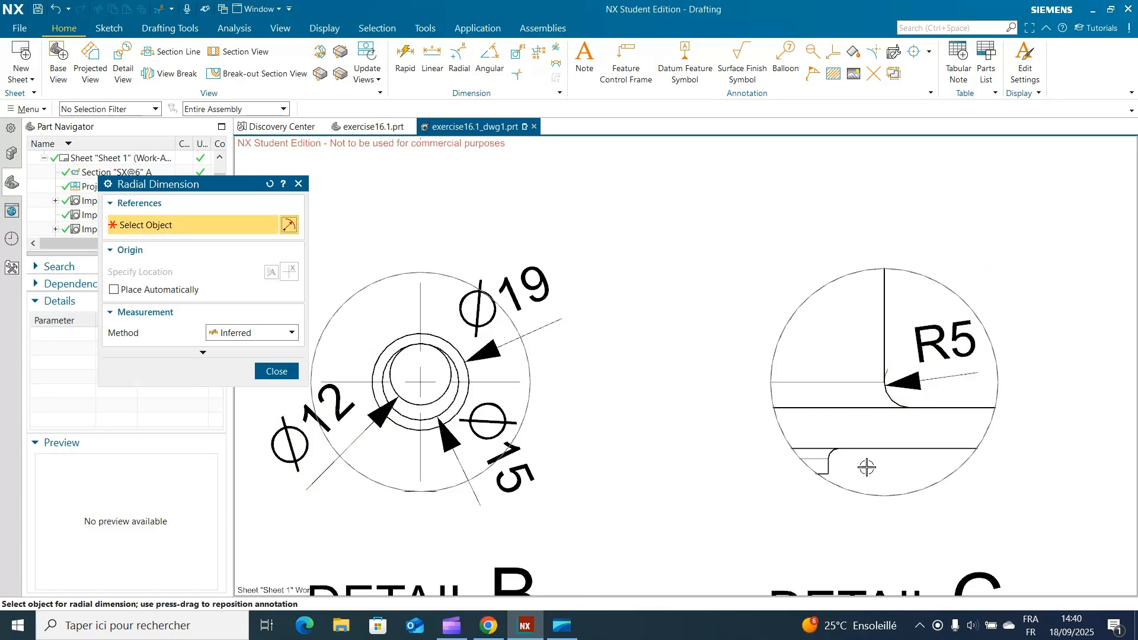
{"action": "middle_click_drag", "start_coordinate": [1094, 447], "coordinate": [610, 292]}
{"action": "left_click", "coordinate": [858, 289]}
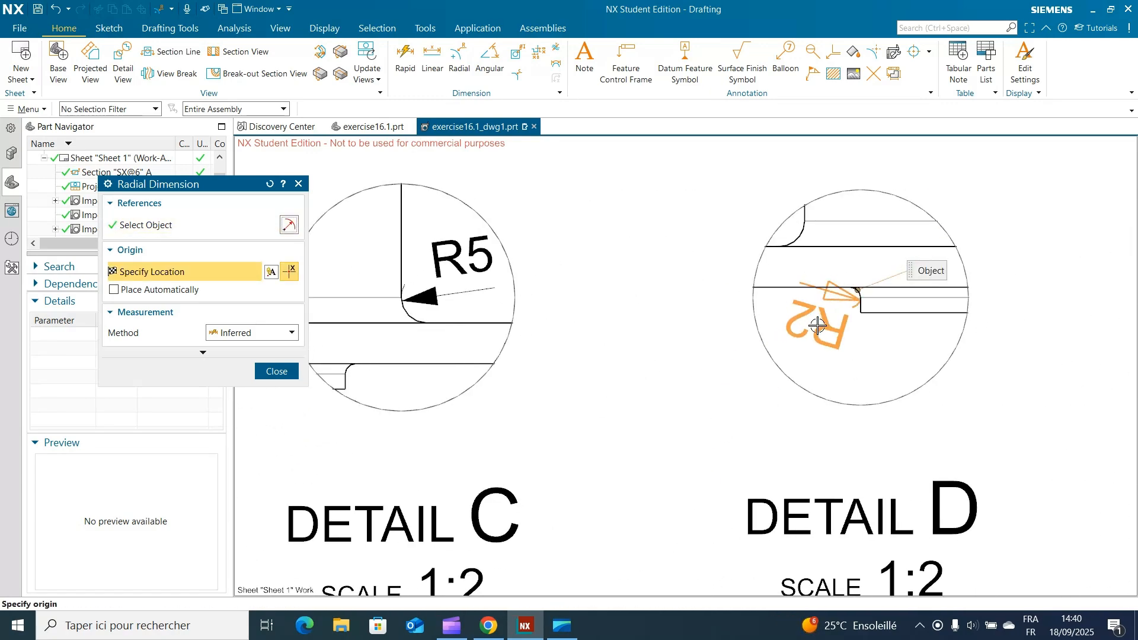
{"action": "left_click", "coordinate": [781, 347]}
- Dimension the diameters of the two side bosses in the projected side view
{"action": "scroll", "coordinate": [996, 363], "scroll_direction": "down", "scroll_amount": 5}
{"action": "scroll", "coordinate": [804, 405], "scroll_direction": "up", "scroll_amount": 5}
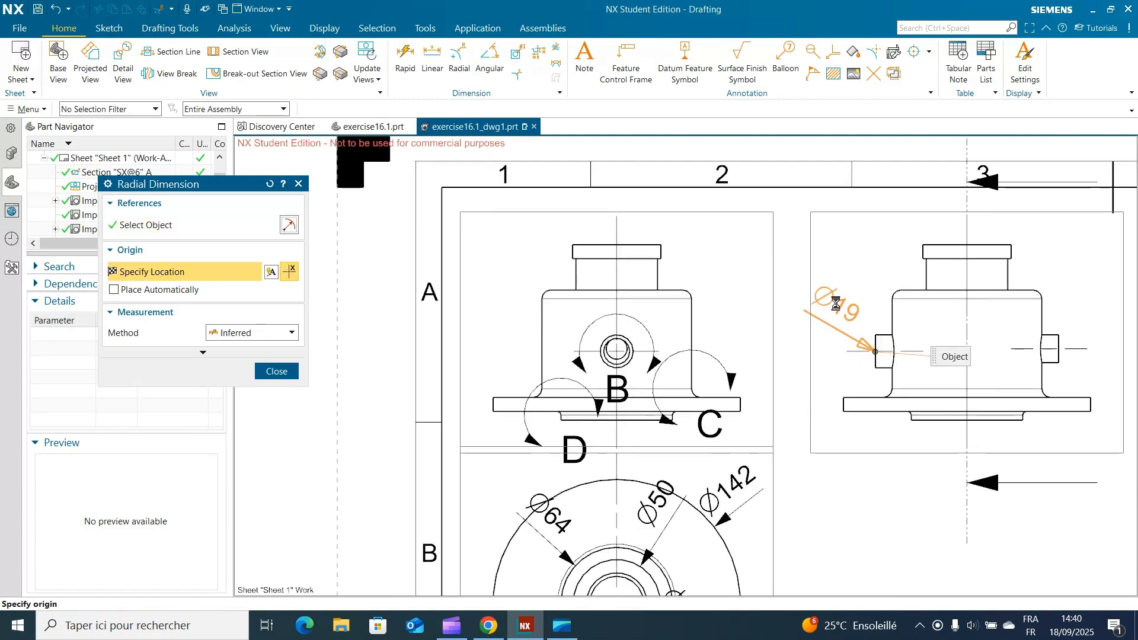
{"action": "left_click", "coordinate": [836, 304]}
{"action": "middle_click_drag", "start_coordinate": [1123, 474], "coordinate": [991, 475]}
{"action": "left_click", "coordinate": [929, 343]}
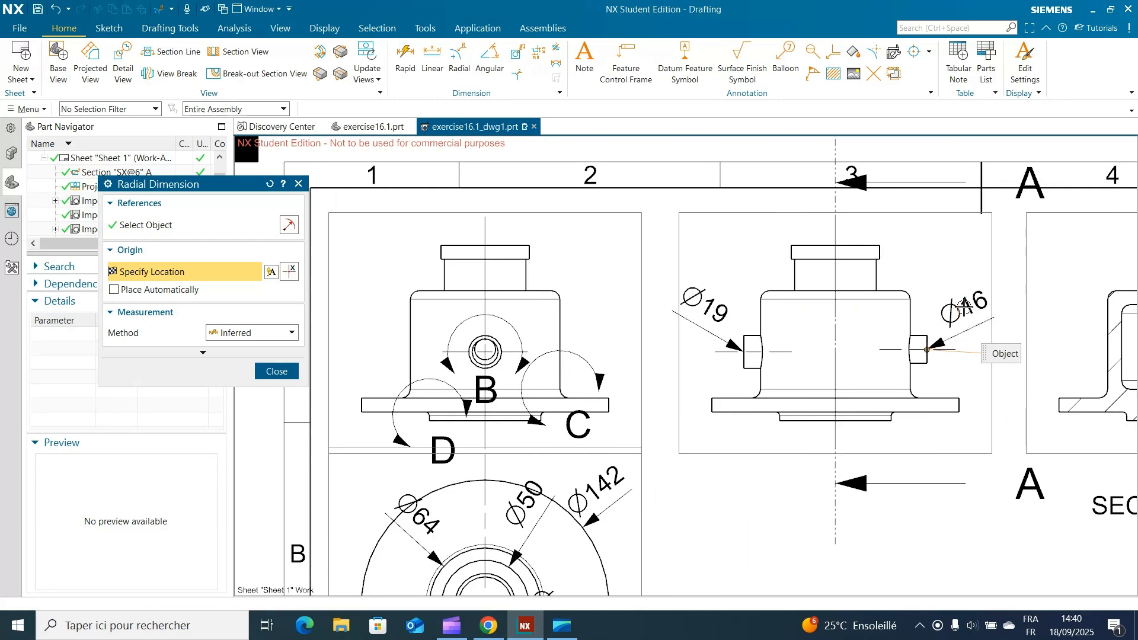
{"action": "left_click", "coordinate": [957, 314]}
{"action": "scroll", "coordinate": [941, 516], "scroll_direction": "down", "scroll_amount": 3}
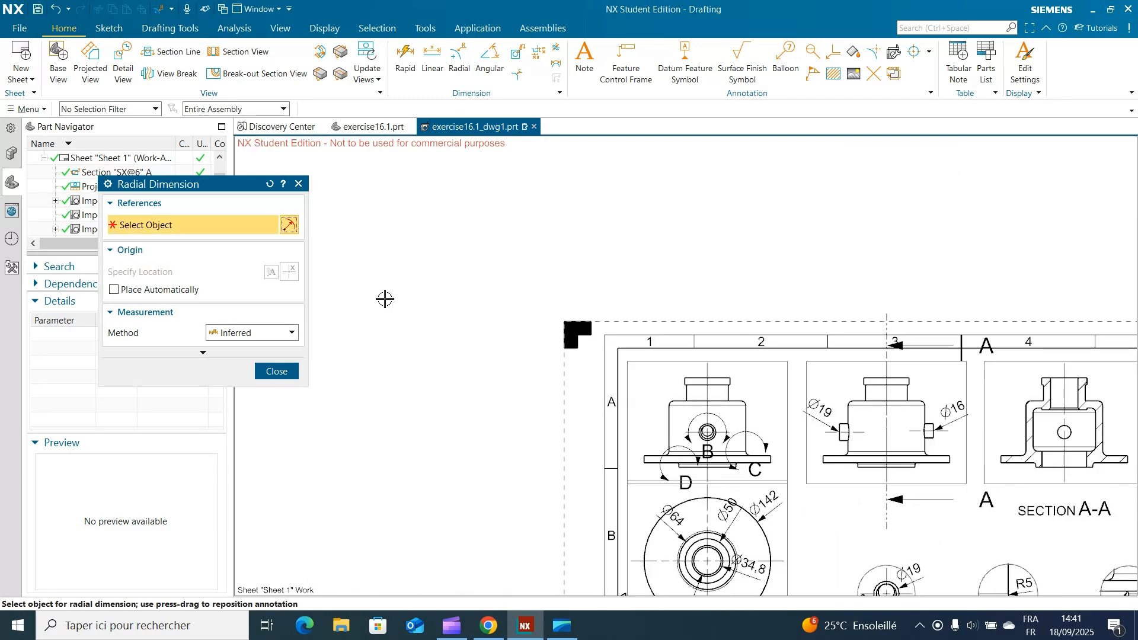
{"action": "left_click", "coordinate": [298, 184]}
- Add linear dimensions for the neck's width and the main body's diameter in the front view
{"action": "scroll", "coordinate": [940, 515], "scroll_direction": "up", "scroll_amount": 3}
{"action": "left_click", "coordinate": [432, 58]}
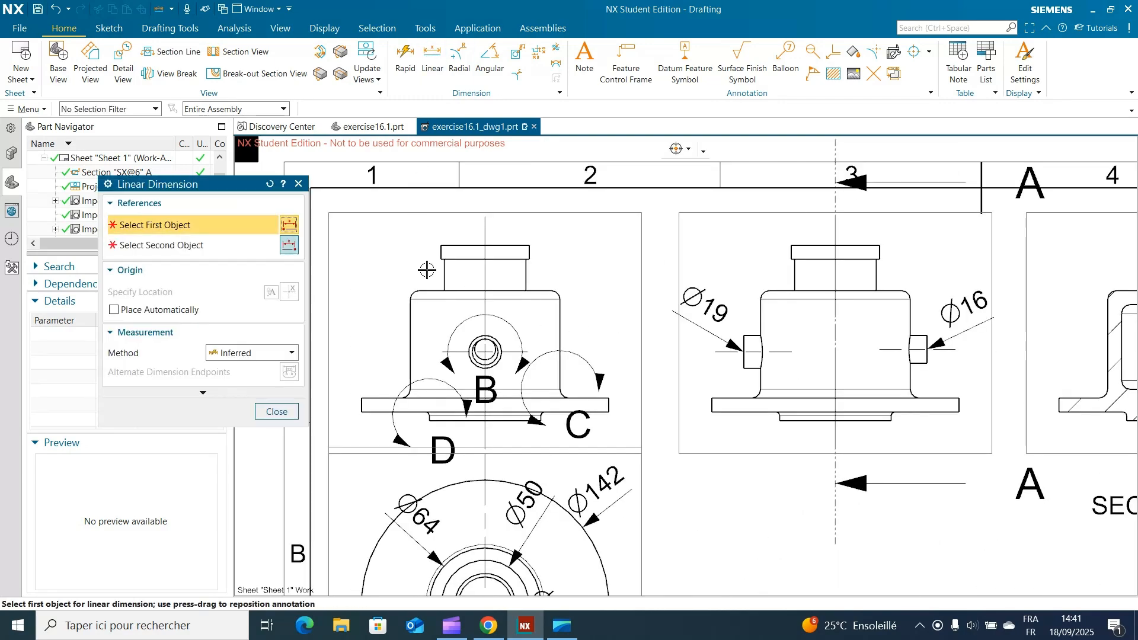
{"action": "left_click", "coordinate": [444, 274]}
{"action": "left_click", "coordinate": [524, 273]}
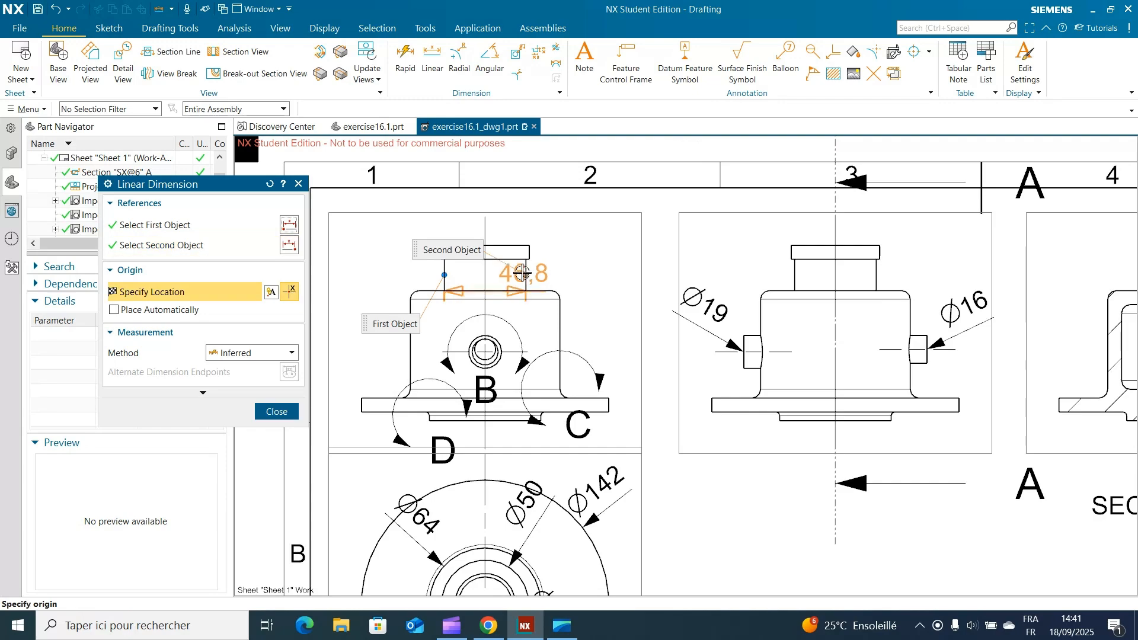
{"action": "left_click", "coordinate": [479, 271]}
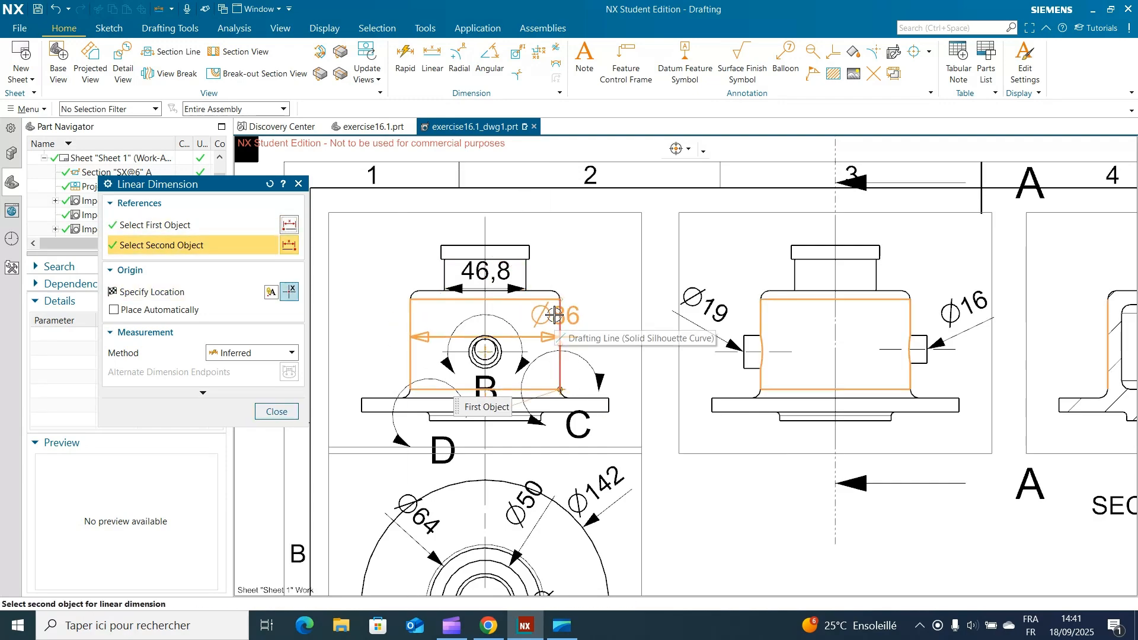
{"action": "left_click", "coordinate": [514, 314]}
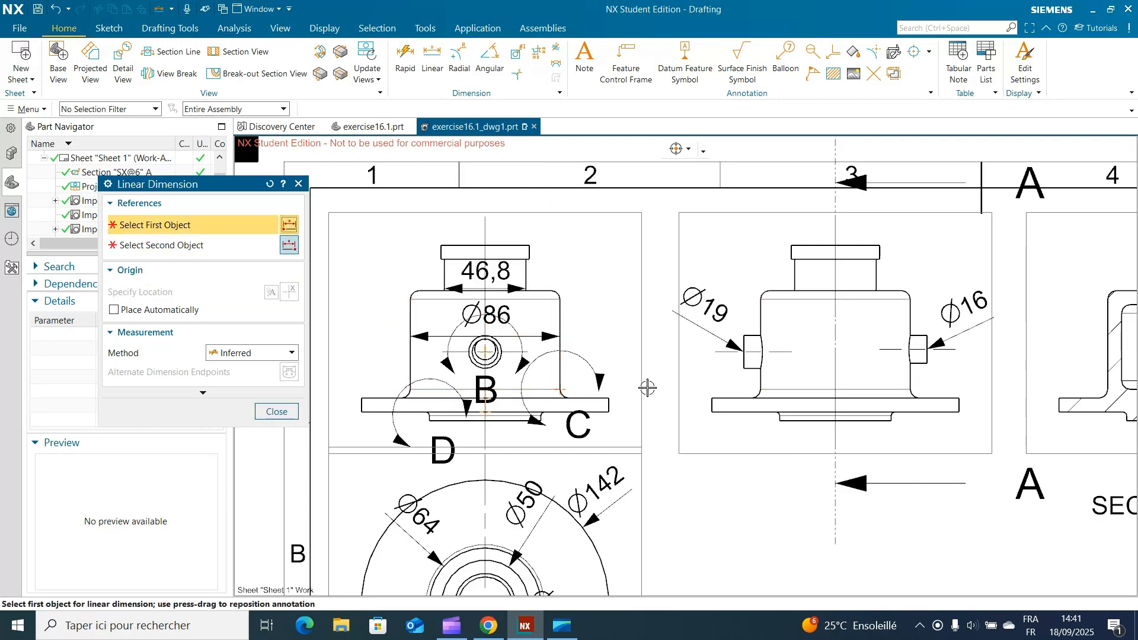
- Dimension the flange's thickness in the projected side view, placing the value beside the flange's outer edge
{"action": "scroll", "coordinate": [648, 388], "scroll_direction": "down", "scroll_amount": 3}
{"action": "scroll", "coordinate": [694, 501], "scroll_direction": "up", "scroll_amount": 5}
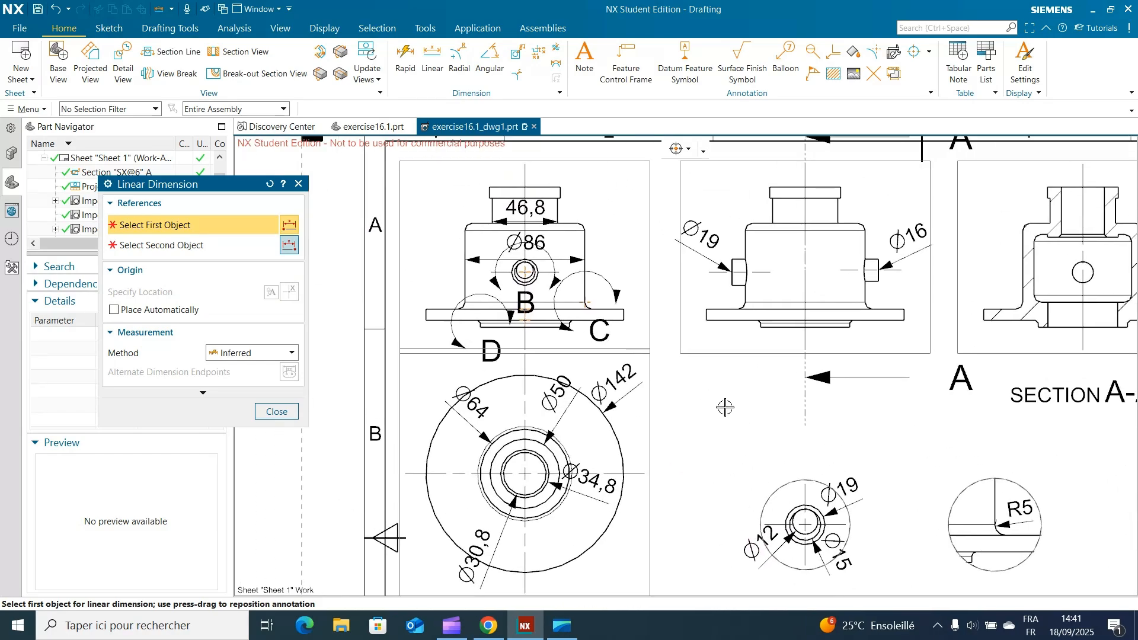
{"action": "scroll", "coordinate": [735, 412], "scroll_direction": "up", "scroll_amount": 2}
{"action": "scroll", "coordinate": [807, 425], "scroll_direction": "down", "scroll_amount": 5}
{"action": "scroll", "coordinate": [826, 428], "scroll_direction": "up", "scroll_amount": 5}
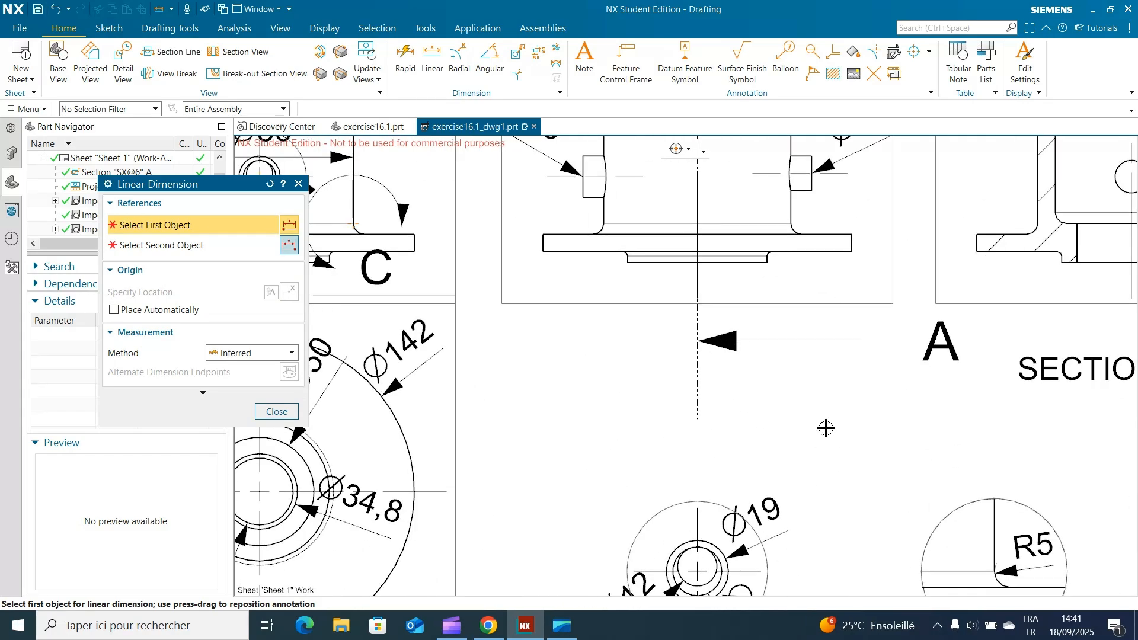
{"action": "middle_click_drag", "start_coordinate": [826, 428], "coordinate": [823, 465], "text": "shift"}
{"action": "left_click", "coordinate": [564, 294]}
{"action": "left_click", "coordinate": [568, 277]}
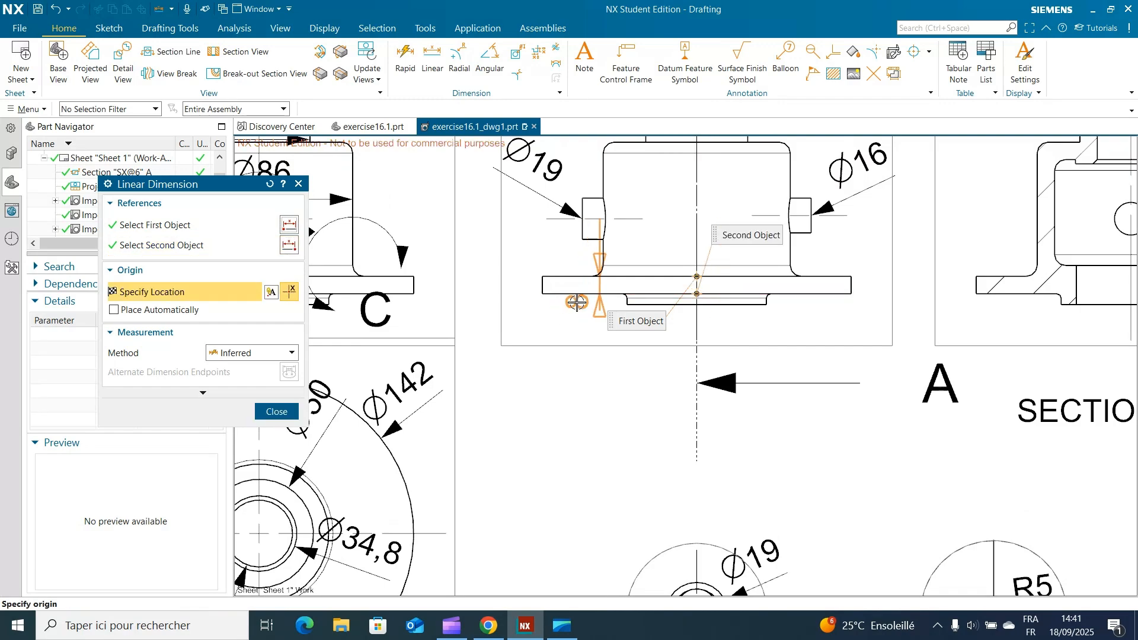
{"action": "left_click", "coordinate": [542, 299]}
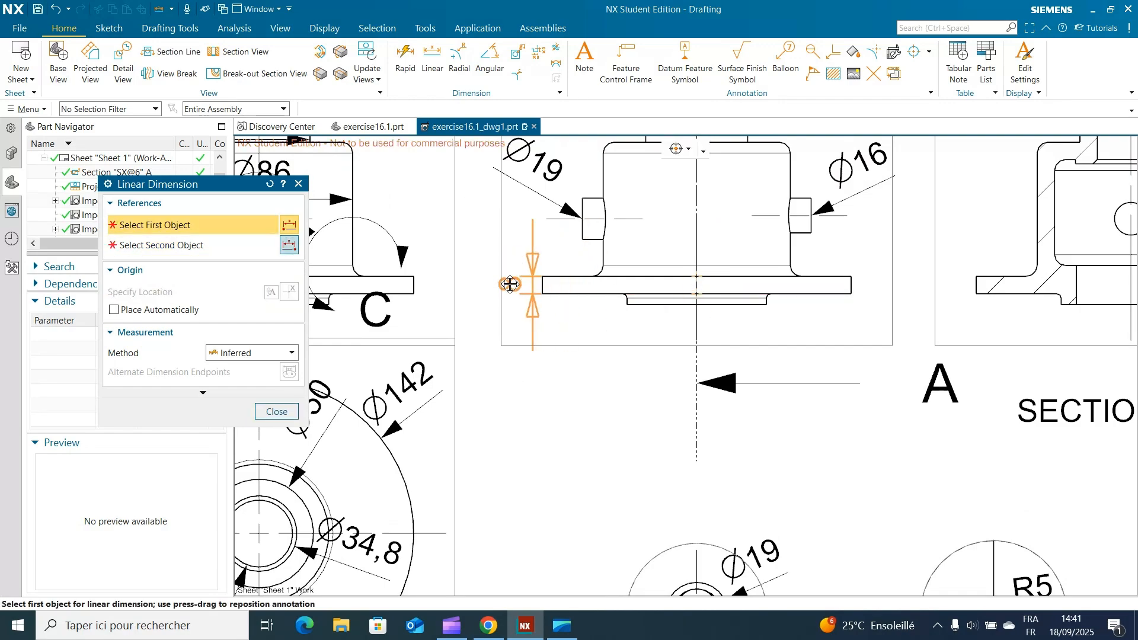
- Dimension the heights of the top collar and of the neck below it in the projected side view
{"action": "scroll", "coordinate": [938, 345], "scroll_direction": "down", "scroll_amount": 5}
{"action": "scroll", "coordinate": [842, 180], "scroll_direction": "up", "scroll_amount": 4}
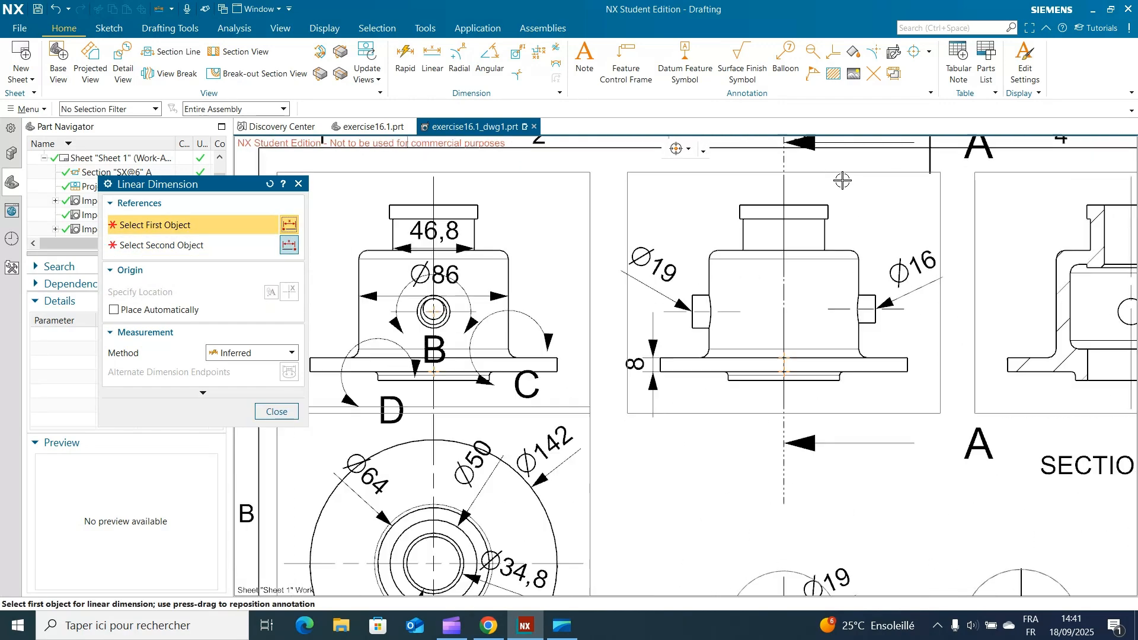
{"action": "left_click", "coordinate": [800, 203]}
{"action": "left_click", "coordinate": [771, 219]}
{"action": "left_click", "coordinate": [867, 212]}
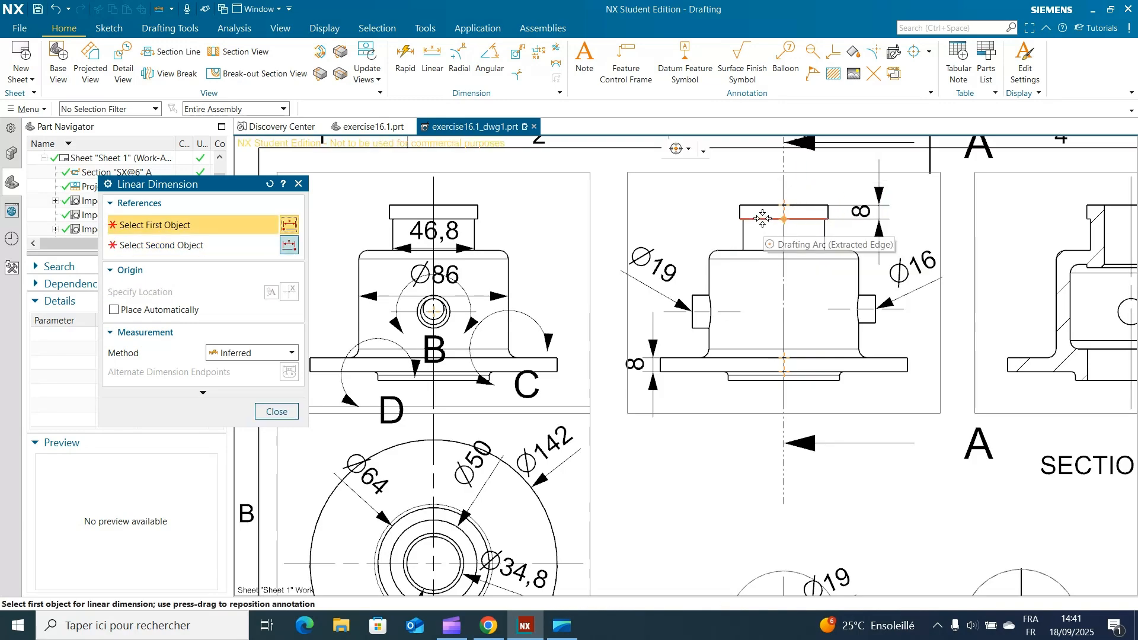
{"action": "left_click", "coordinate": [763, 218]}
{"action": "left_click", "coordinate": [851, 252]}
{"action": "left_click", "coordinate": [729, 221]}
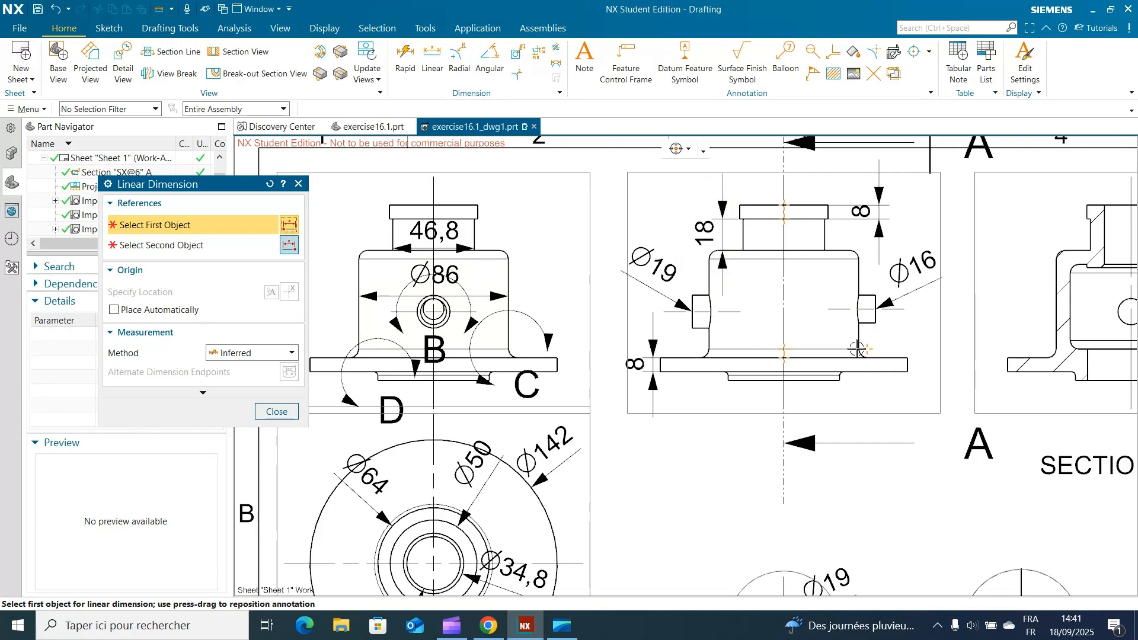
- Dimension the main body's height down to the flange and the bottom lip's height in the projected side view
{"action": "left_click", "coordinate": [855, 252]}
{"action": "left_click", "coordinate": [839, 358]}
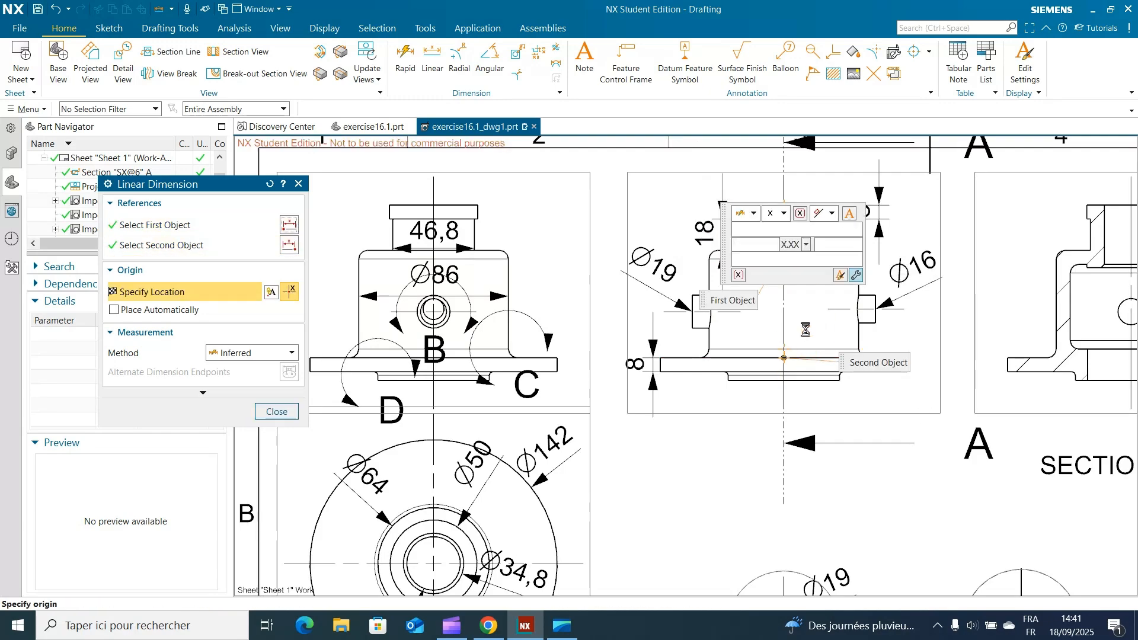
{"action": "left_click", "coordinate": [805, 330]}
{"action": "scroll", "coordinate": [732, 493], "scroll_direction": "up", "scroll_amount": 3}
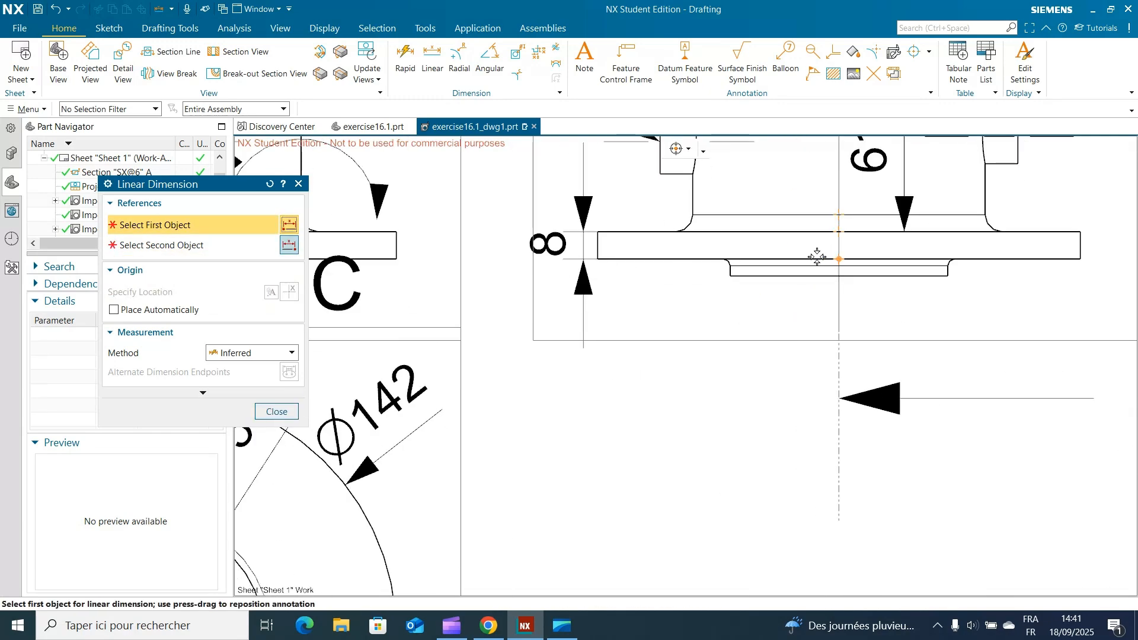
{"action": "left_click", "coordinate": [792, 275]}
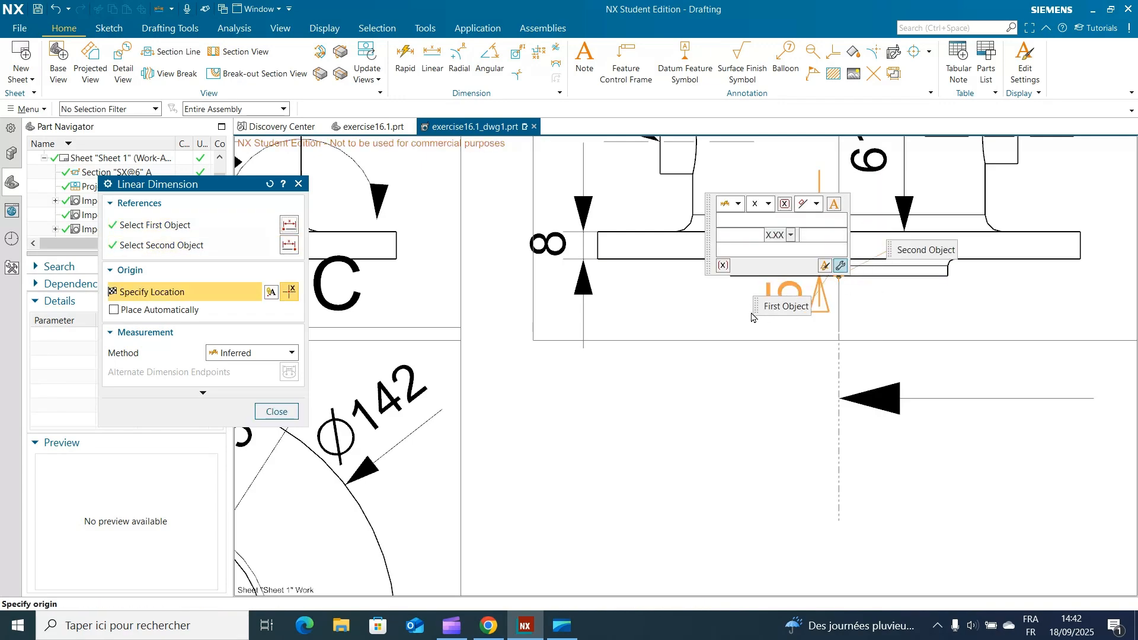
{"action": "left_click", "coordinate": [600, 299]}
- Dimension the horizontal overhang of the top collar beyond the neck in Section A-A
{"action": "scroll", "coordinate": [741, 438], "scroll_direction": "down", "scroll_amount": 4}
{"action": "scroll", "coordinate": [859, 483], "scroll_direction": "up", "scroll_amount": 4}
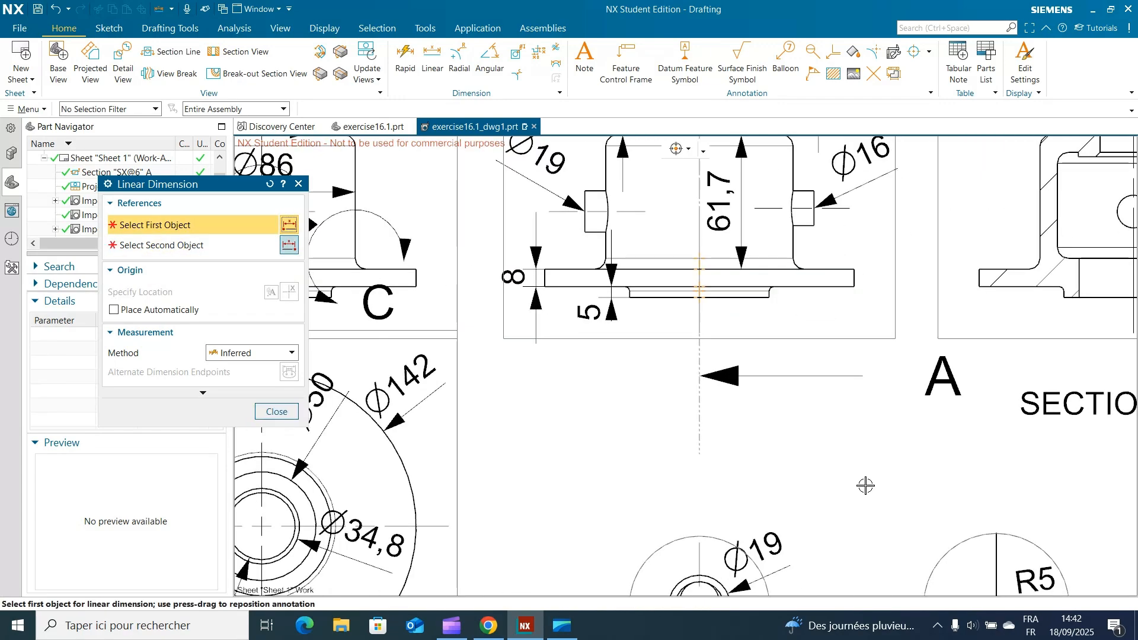
{"action": "scroll", "coordinate": [865, 484], "scroll_direction": "down", "scroll_amount": 5}
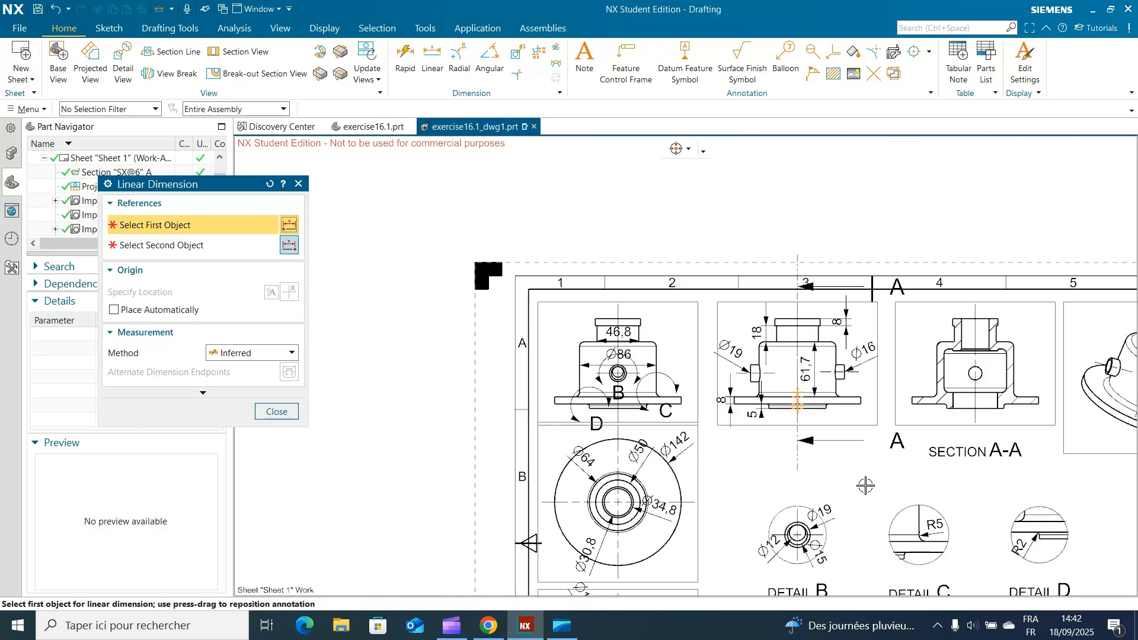
{"action": "scroll", "coordinate": [865, 485], "scroll_direction": "up", "scroll_amount": 4}
{"action": "scroll", "coordinate": [865, 485], "scroll_direction": "down", "scroll_amount": 4}
{"action": "scroll", "coordinate": [895, 476], "scroll_direction": "up", "scroll_amount": 5}
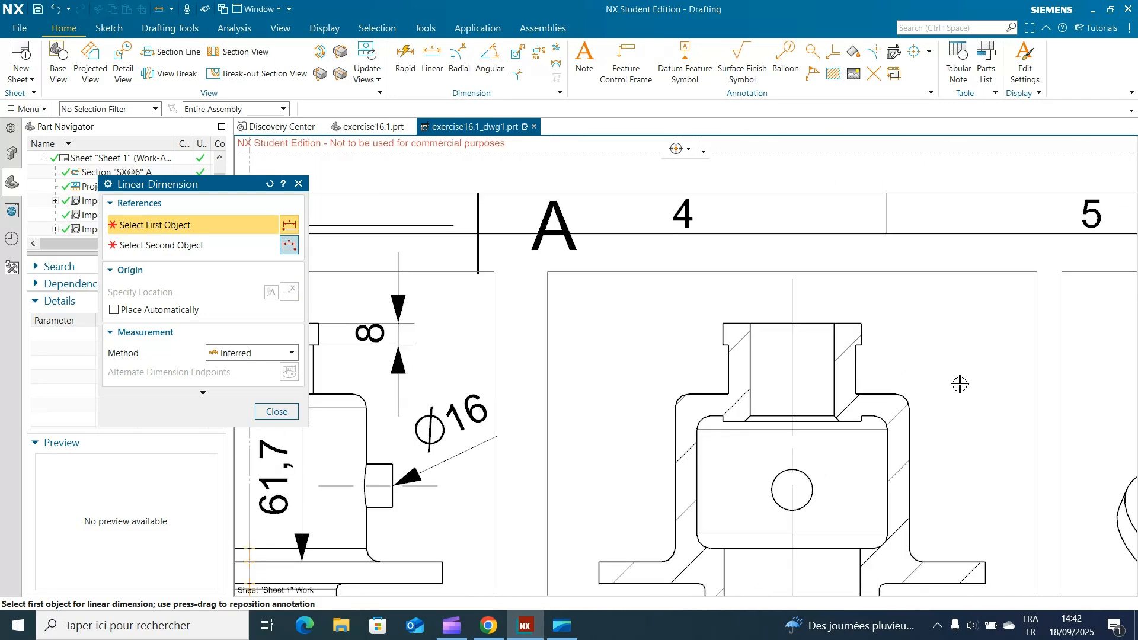
{"action": "scroll", "coordinate": [1003, 236], "scroll_direction": "up", "scroll_amount": 1}
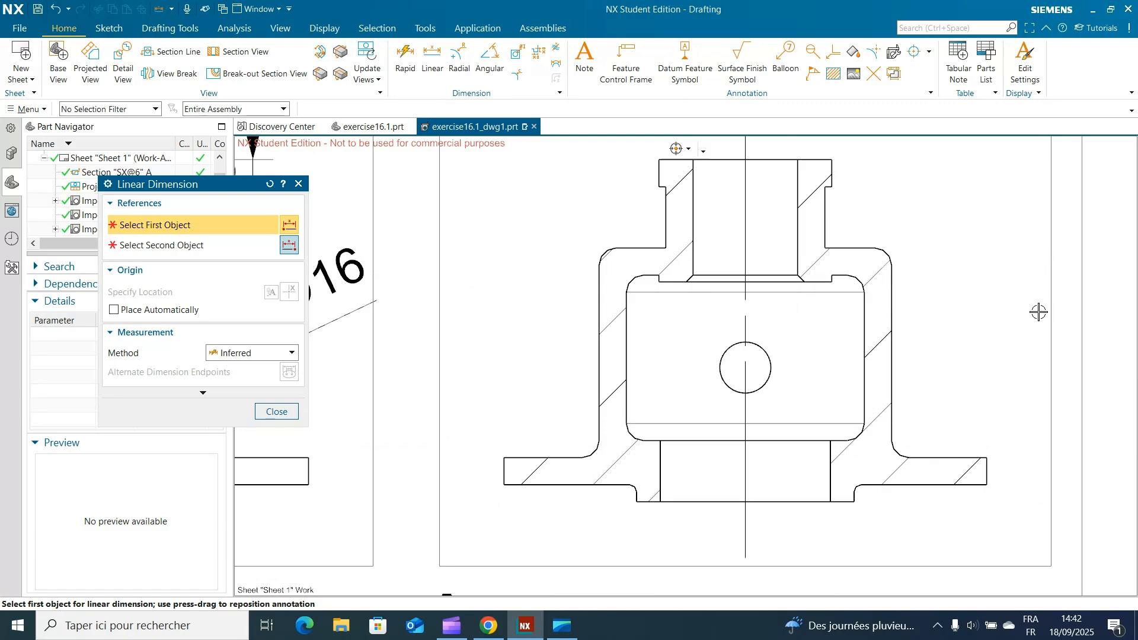
{"action": "scroll", "coordinate": [795, 236], "scroll_direction": "up", "scroll_amount": 4}
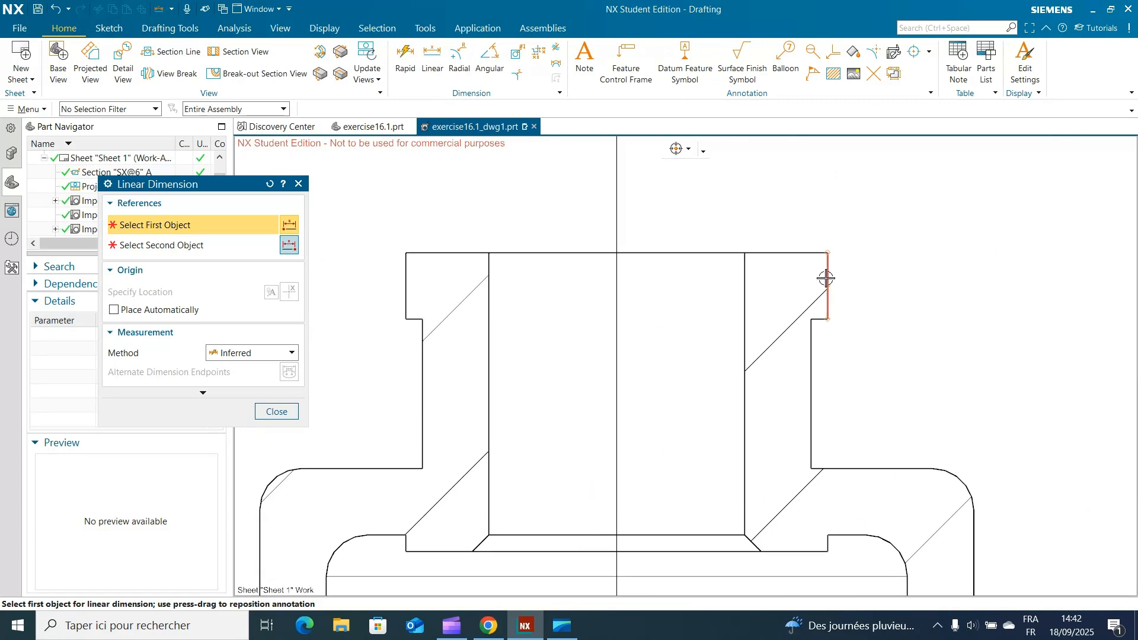
{"action": "left_click", "coordinate": [827, 278]}
{"action": "left_click", "coordinate": [811, 320]}
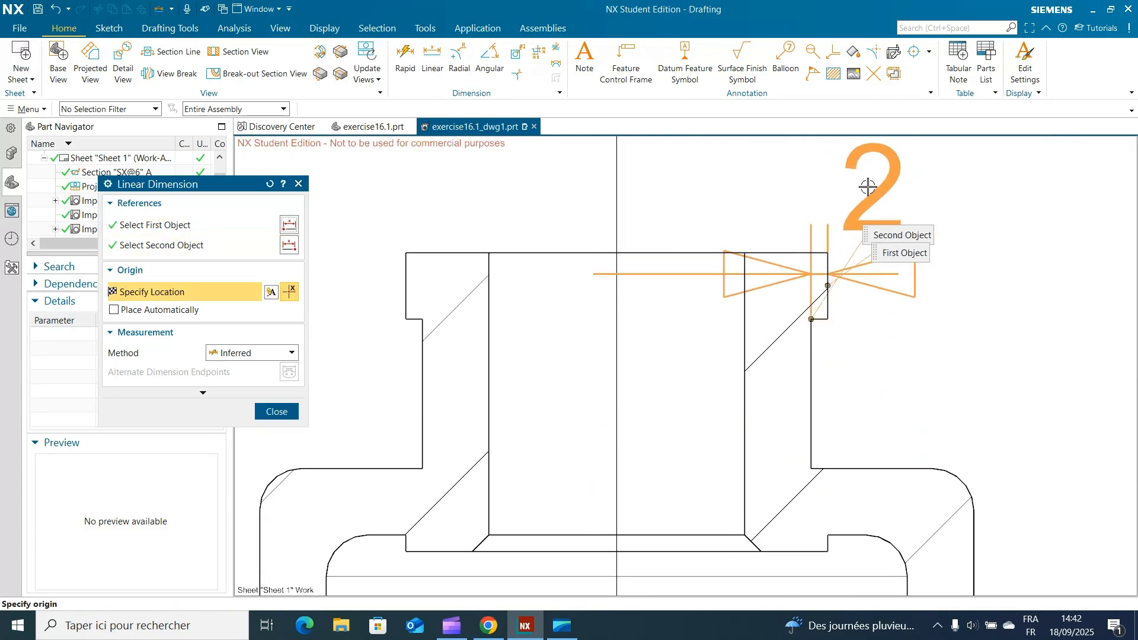
{"action": "left_click", "coordinate": [868, 187]}
- Dimension the height of the small step under the cavity's ceiling and the upper bore's width in Section A-A
{"action": "mouse_move", "coordinate": [945, 373]}
{"action": "middle_mouse_down", "text": "shift"}
{"action": "mouse_move", "coordinate": [972, 335]}
{"action": "mouse_move", "coordinate": [973, 180]}
{"action": "middle_mouse_up", "text": "shift"}
{"action": "left_click", "coordinate": [830, 373]}
{"action": "left_click", "coordinate": [829, 360]}
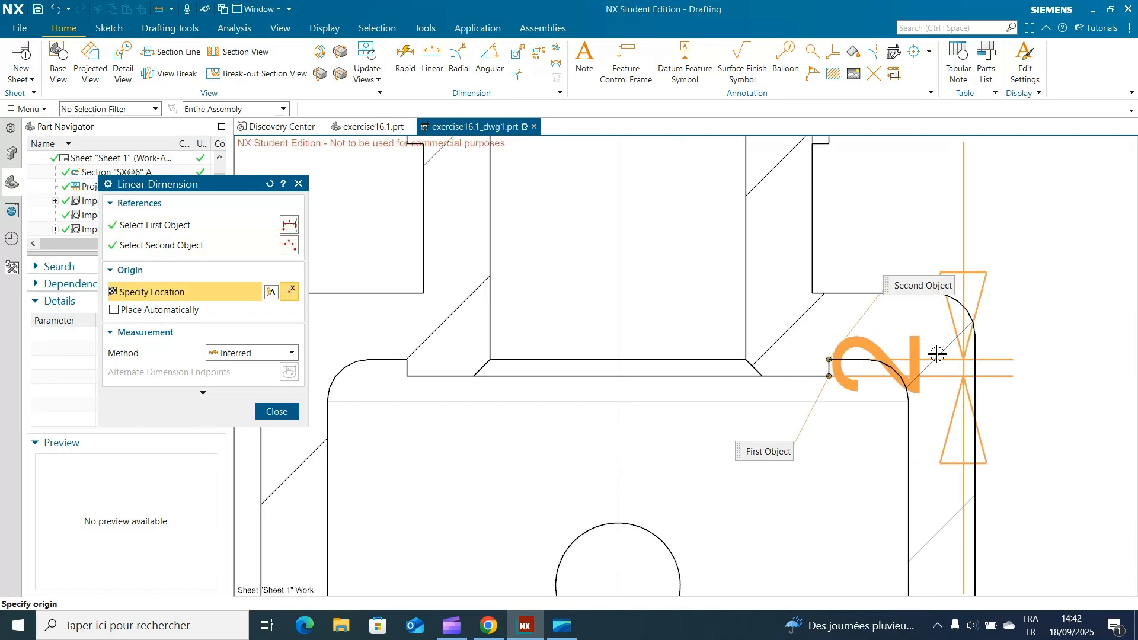
{"action": "left_click", "coordinate": [1014, 397]}
{"action": "mouse_move", "coordinate": [673, 498]}
{"action": "middle_mouse_down", "text": "shift"}
{"action": "mouse_move", "coordinate": [554, 501]}
{"action": "mouse_move", "coordinate": [615, 518]}
{"action": "mouse_move", "coordinate": [623, 571]}
{"action": "mouse_move", "coordinate": [648, 558]}
{"action": "mouse_move", "coordinate": [673, 422]}
{"action": "middle_mouse_up", "text": "shift"}
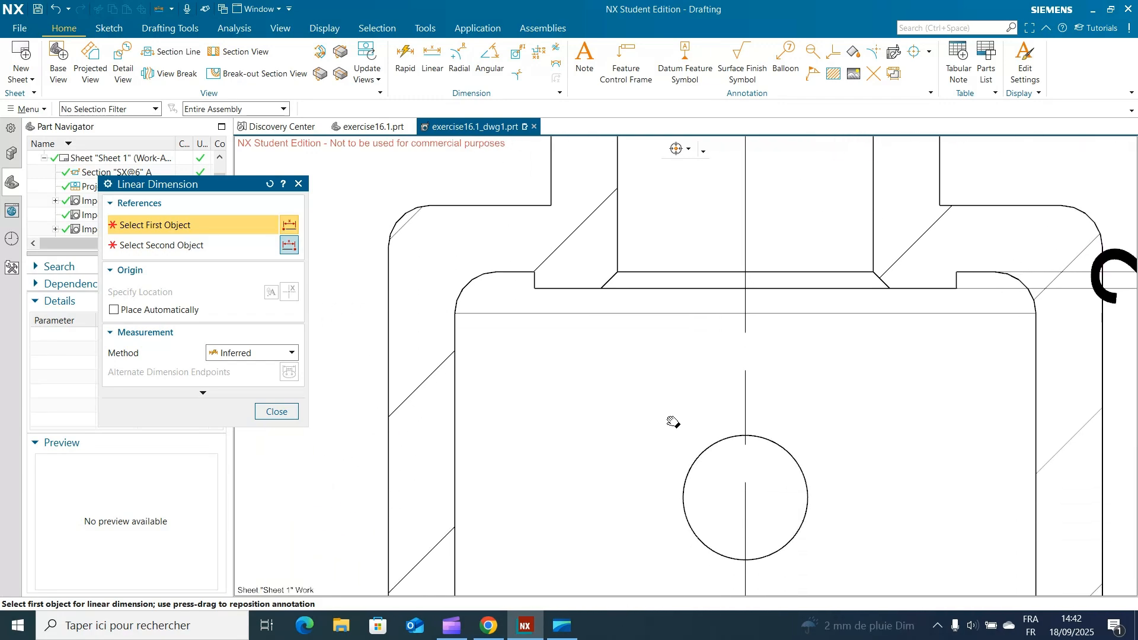
{"action": "scroll", "coordinate": [597, 437], "scroll_direction": "down", "scroll_amount": 3}
{"action": "left_click", "coordinate": [607, 259]}
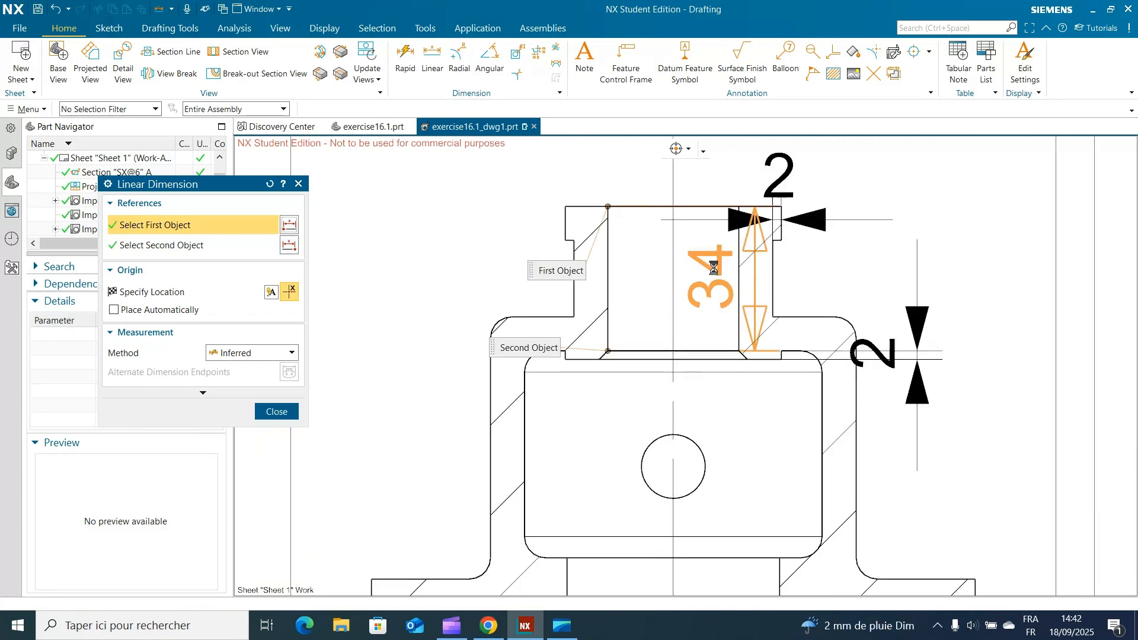
{"action": "left_click", "coordinate": [739, 279]}
{"action": "scroll", "coordinate": [662, 483], "scroll_direction": "down", "scroll_amount": 3}
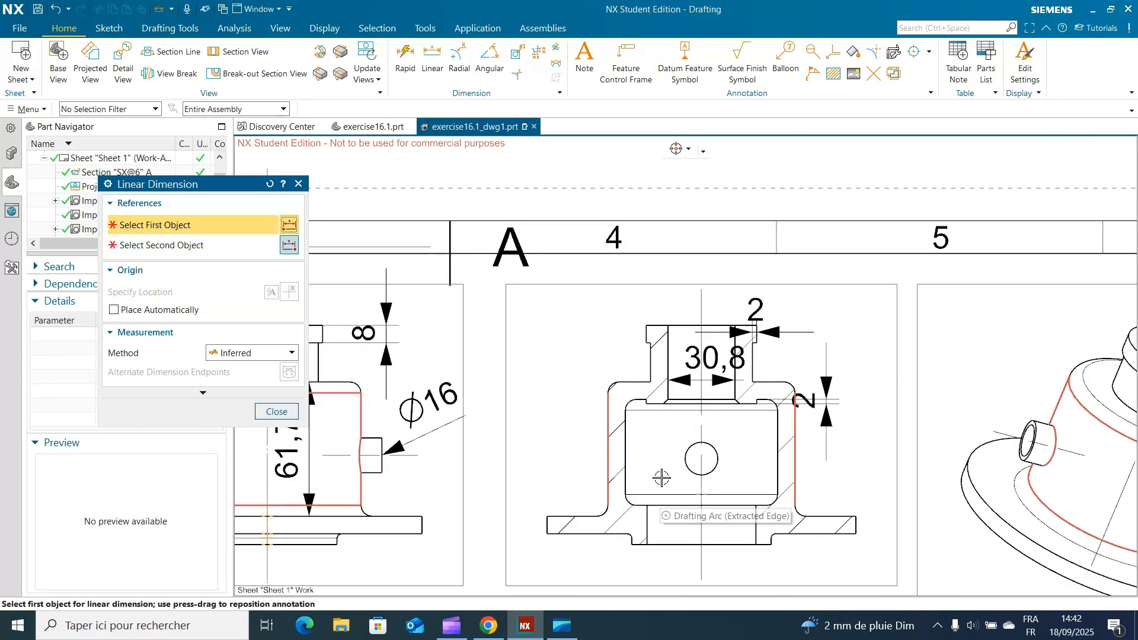
{"action": "scroll", "coordinate": [661, 478], "scroll_direction": "up", "scroll_amount": 4}
{"action": "left_click", "coordinate": [569, 401]}
{"action": "left_click", "coordinate": [941, 385]}
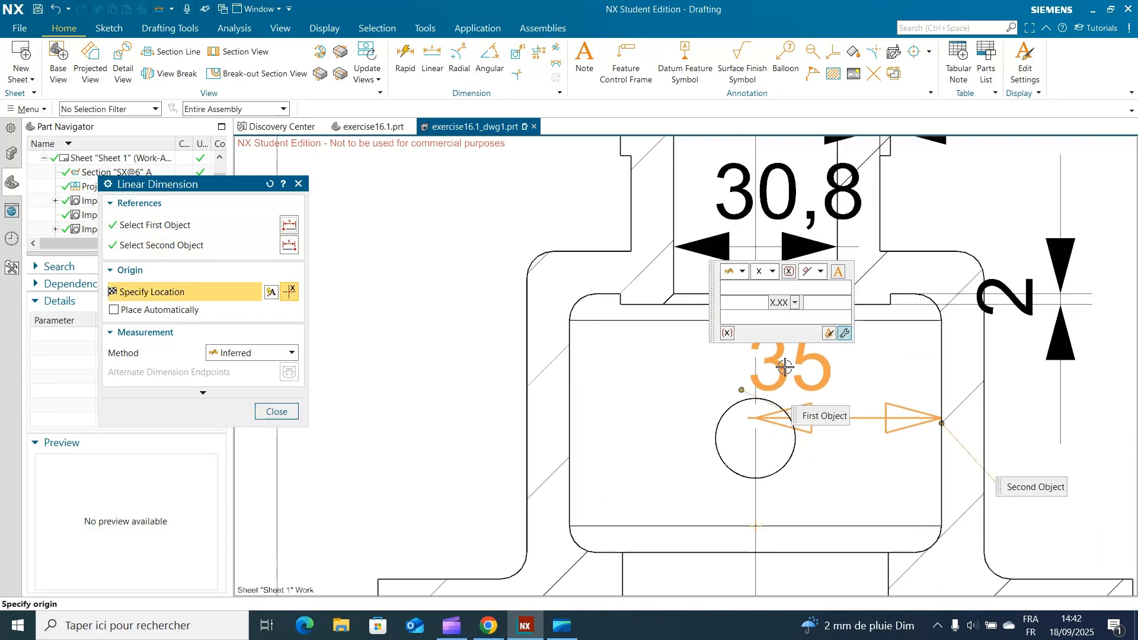
{"action": "left_click", "coordinate": [277, 411]}
- Dimension the inner cavity's width between its side walls and its full height in Section A-A
{"action": "scroll", "coordinate": [345, 579], "scroll_direction": "down", "scroll_amount": 1}
{"action": "left_click", "coordinate": [432, 56]}
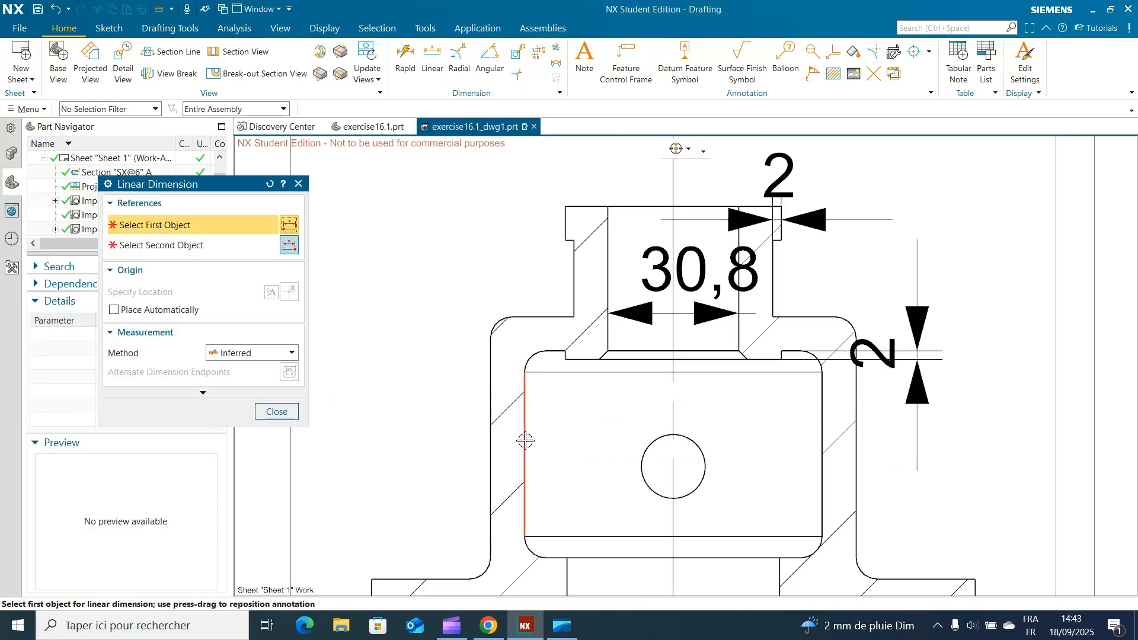
{"action": "left_click", "coordinate": [525, 439]}
{"action": "left_click", "coordinate": [823, 409]}
{"action": "left_click", "coordinate": [676, 395]}
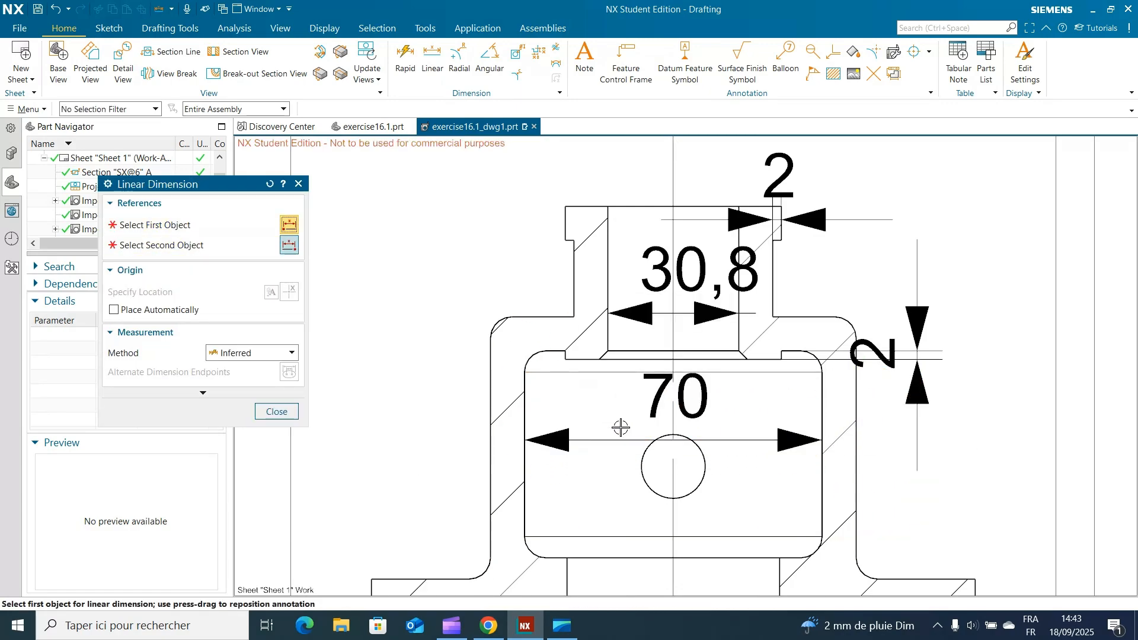
{"action": "left_click", "coordinate": [546, 351]}
{"action": "left_click", "coordinate": [551, 556]}
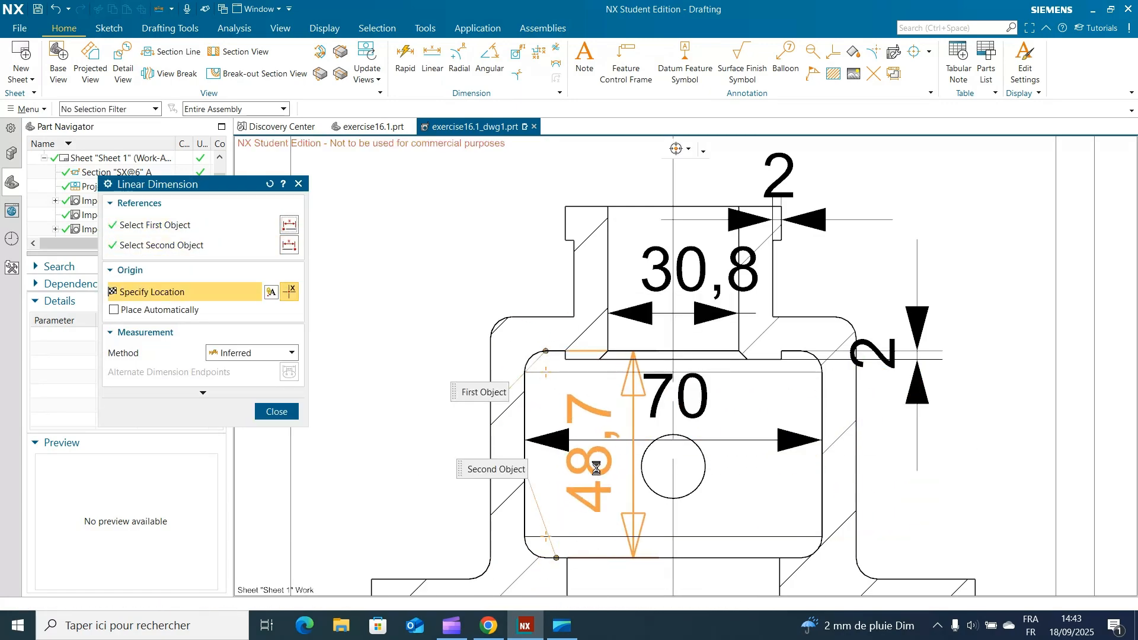
{"action": "left_click", "coordinate": [655, 457]}
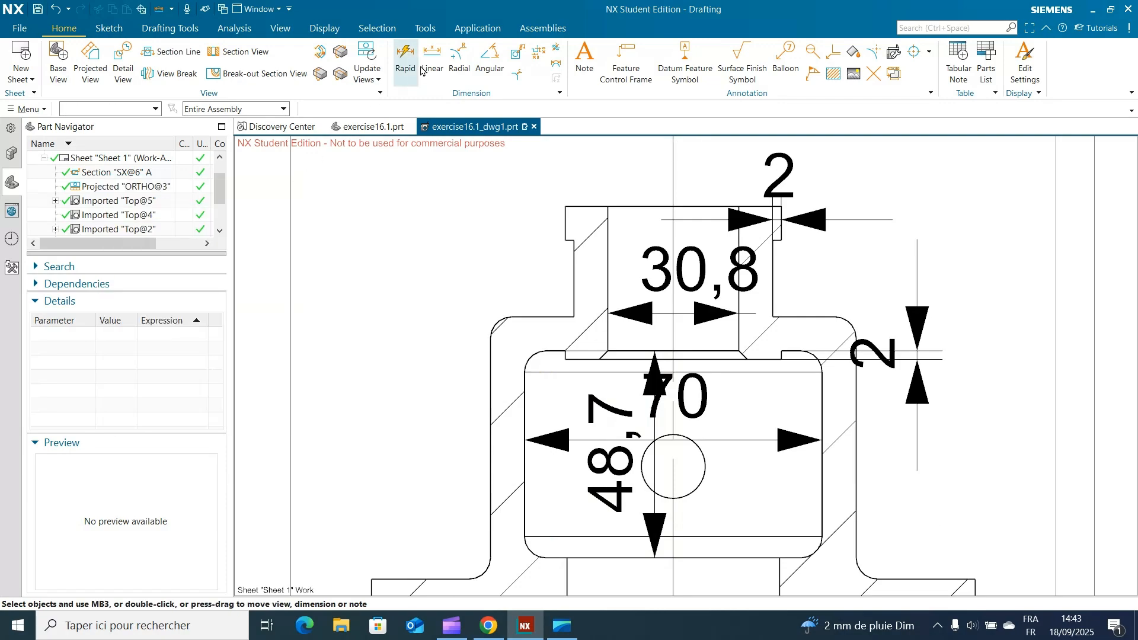
- Dimension the radii of the cavity's lower and upper corner fillets in Section A-A
{"action": "left_click", "coordinate": [460, 60]}
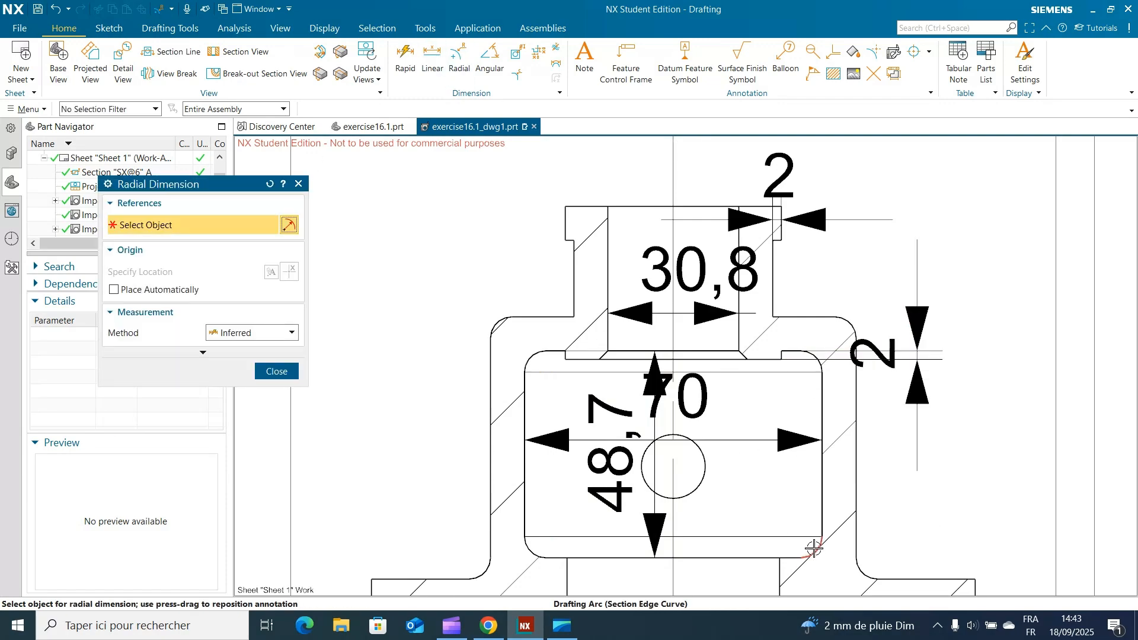
{"action": "left_click", "coordinate": [814, 549]}
{"action": "left_click", "coordinate": [880, 548]}
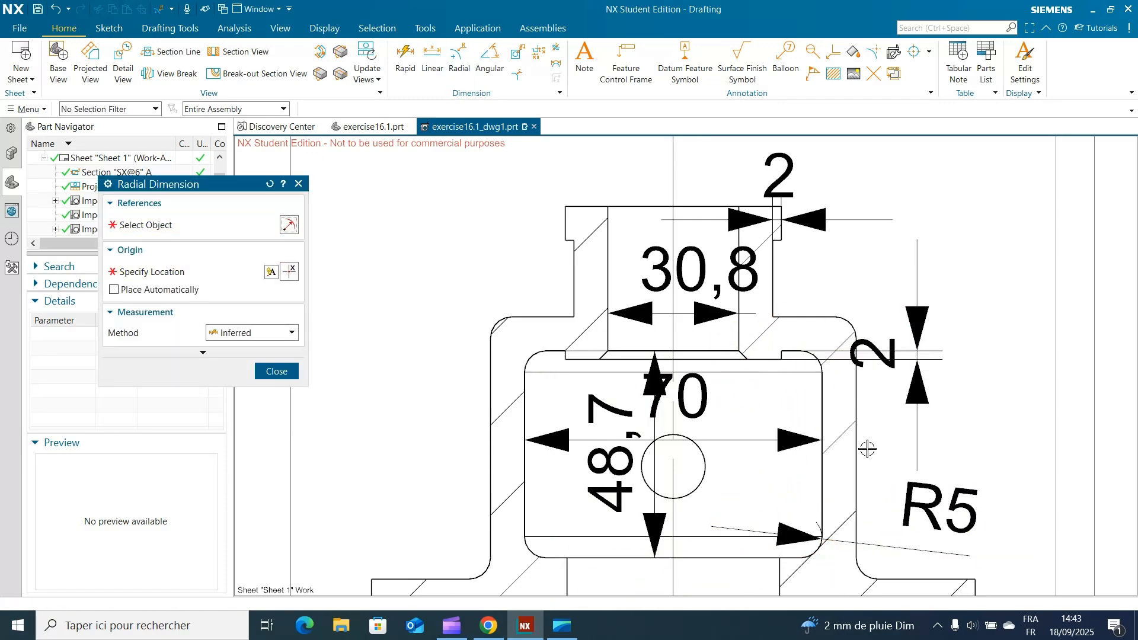
{"action": "left_click", "coordinate": [814, 354]}
{"action": "left_click", "coordinate": [877, 356]}
{"action": "scroll", "coordinate": [1008, 381], "scroll_direction": "down", "scroll_amount": 4}
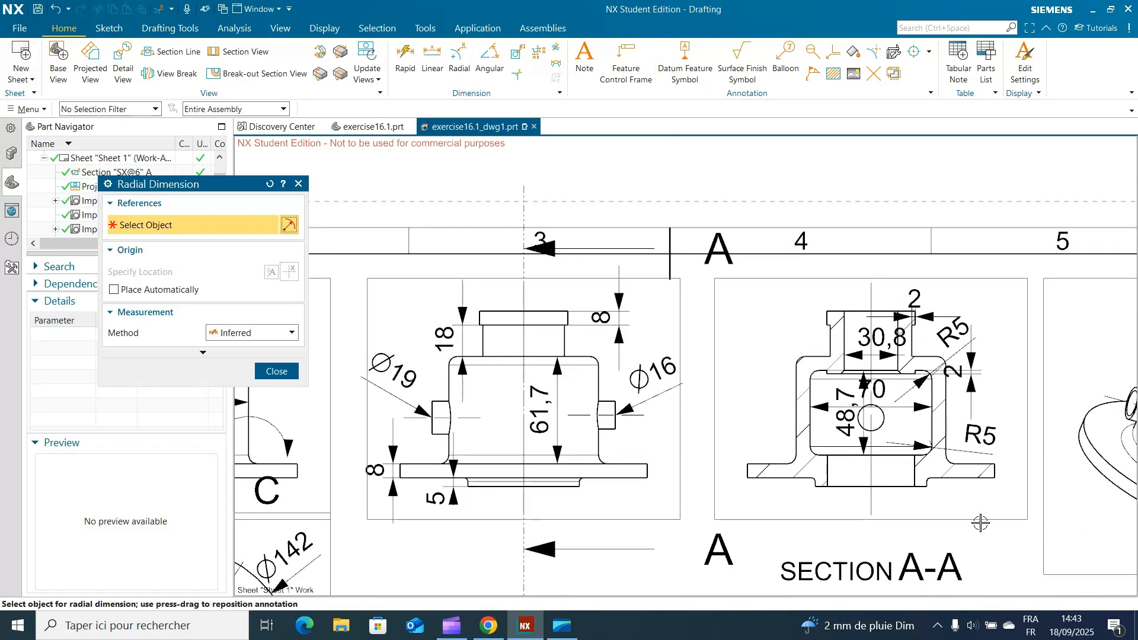
{"action": "scroll", "coordinate": [980, 523], "scroll_direction": "up", "scroll_amount": 5}
{"action": "scroll", "coordinate": [981, 523], "scroll_direction": "down", "scroll_amount": 6}
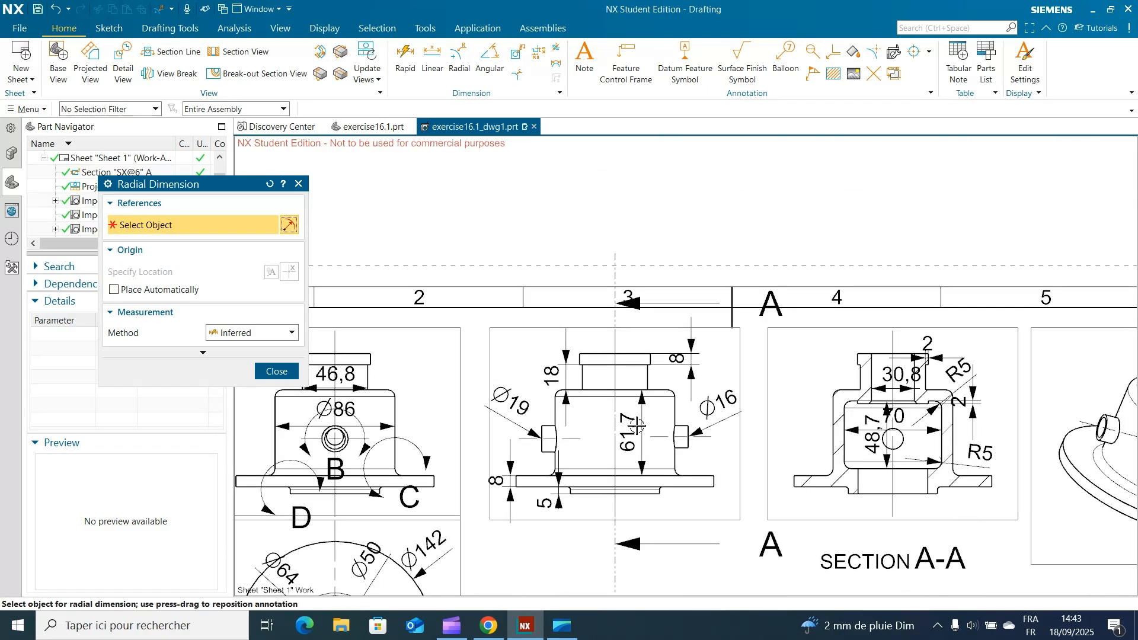
{"action": "left_click", "coordinate": [299, 185]}
- Save the drawing part as exercise16.1_dwg1.prt in the exercises folder
{"action": "scroll", "coordinate": [348, 180], "scroll_direction": "up", "scroll_amount": 5}
{"action": "scroll", "coordinate": [823, 236], "scroll_direction": "down", "scroll_amount": 9}
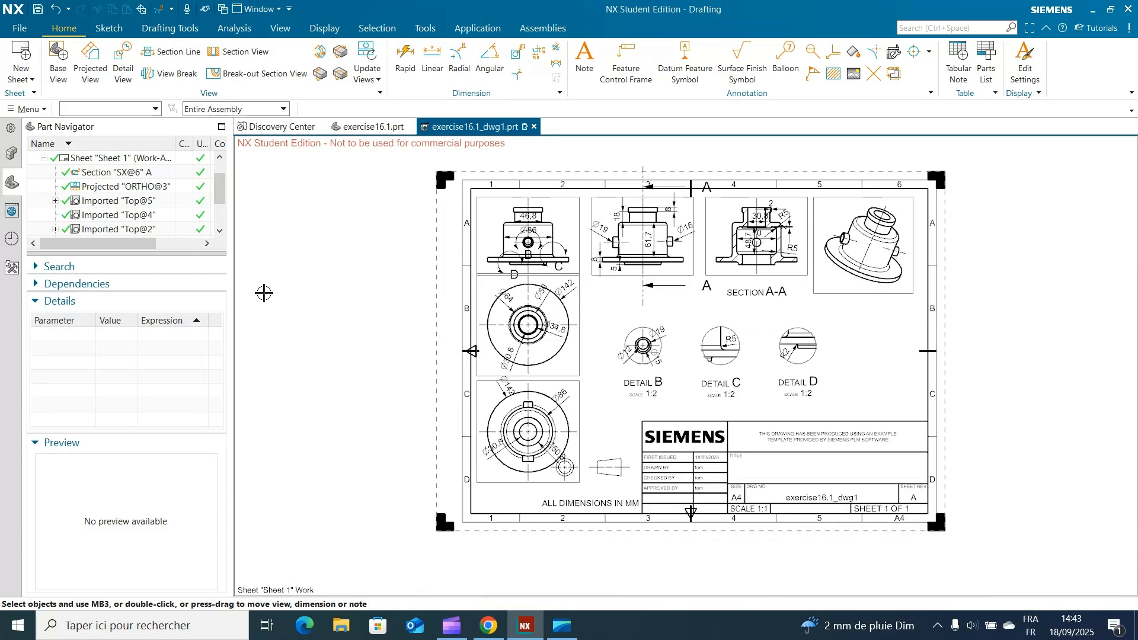
{"action": "left_click", "coordinate": [38, 9]}
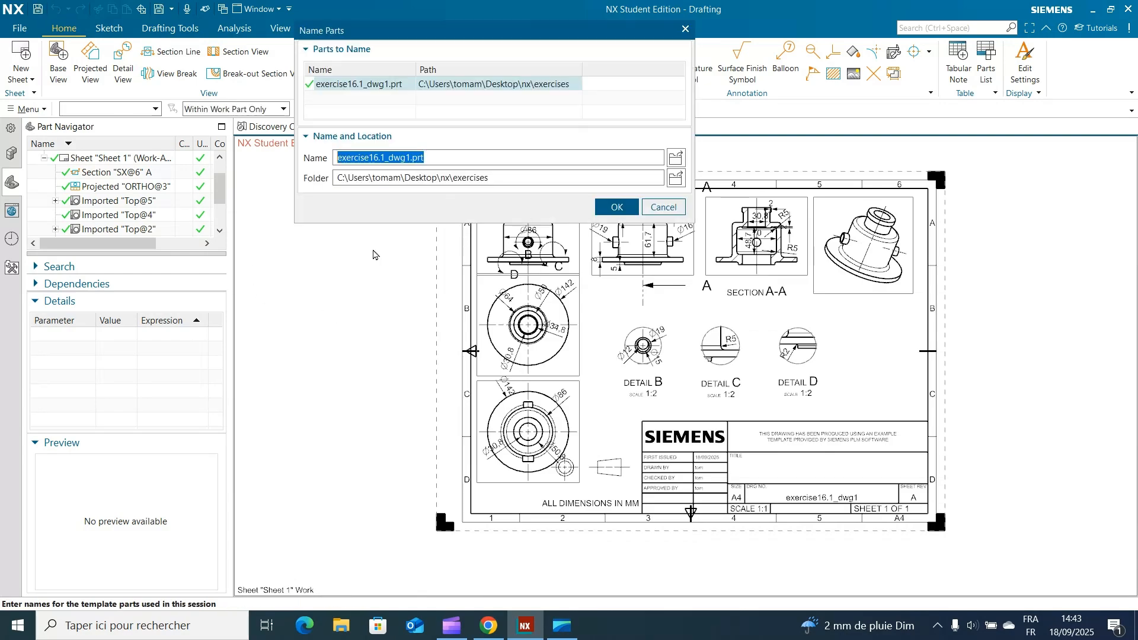
{"action": "left_click", "coordinate": [617, 207]}
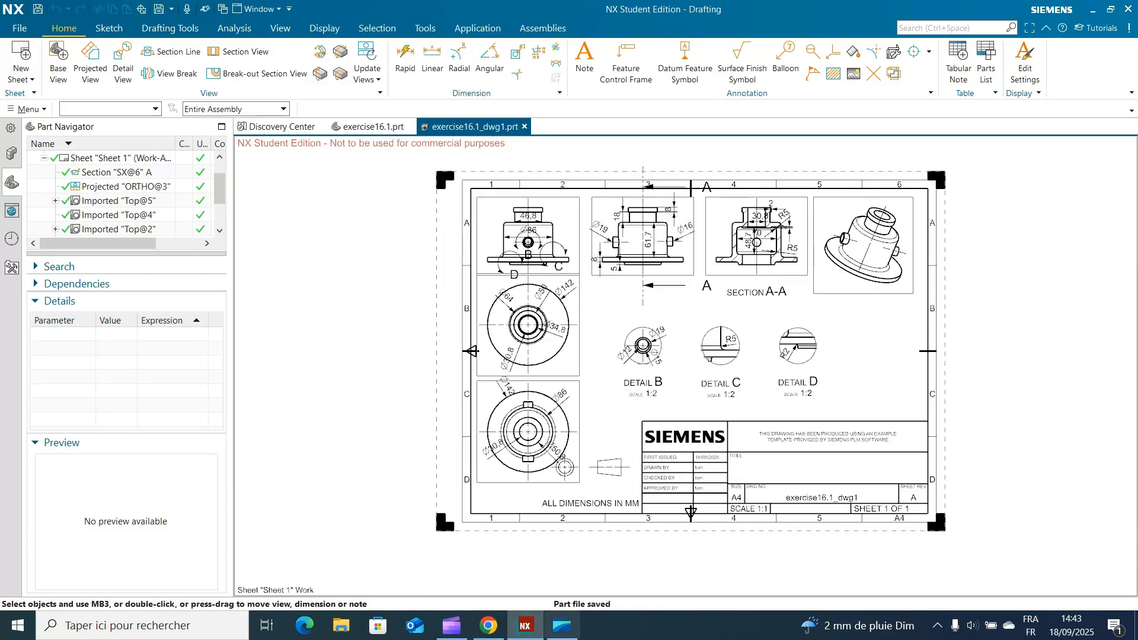